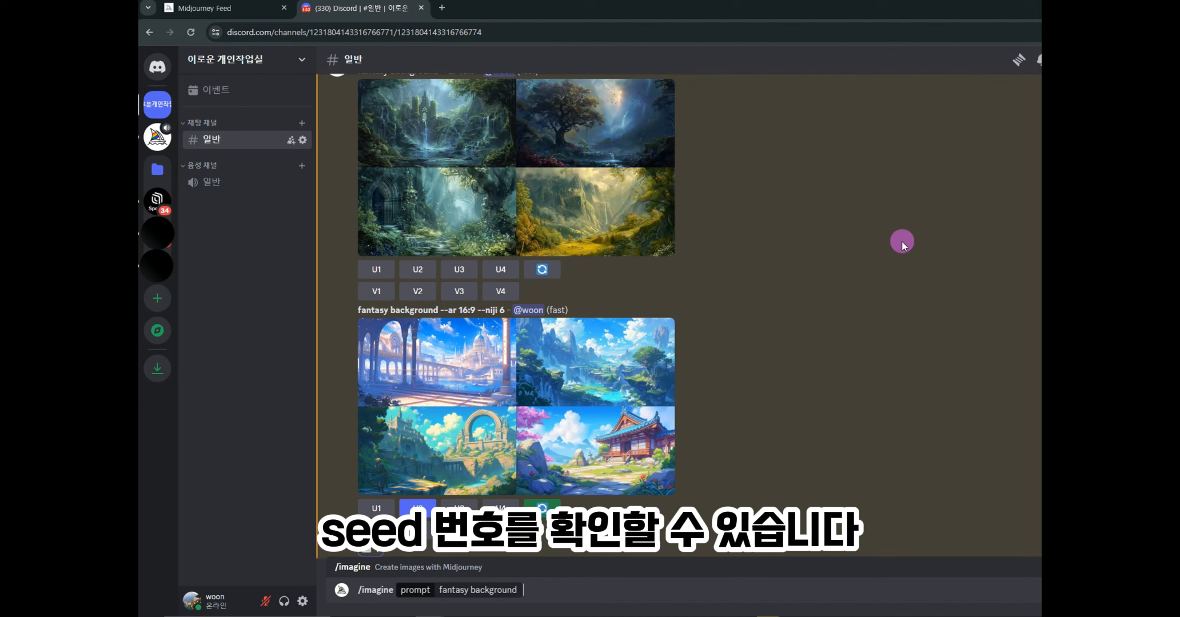
left_click(158, 68)
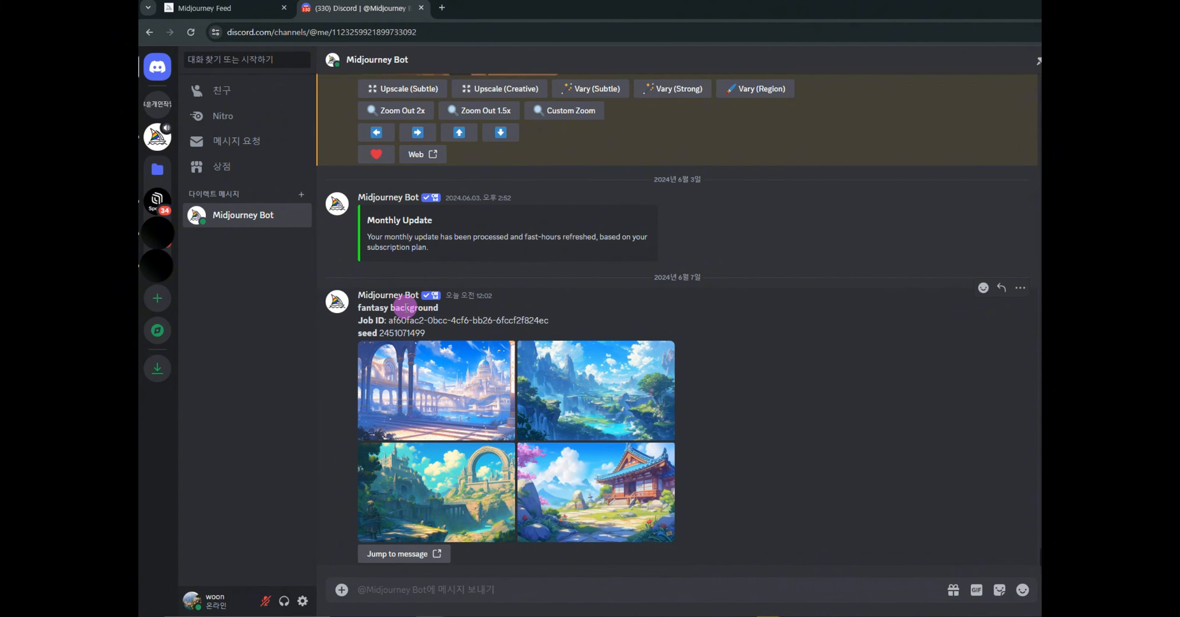
left_click(158, 106)
left_click(417, 478)
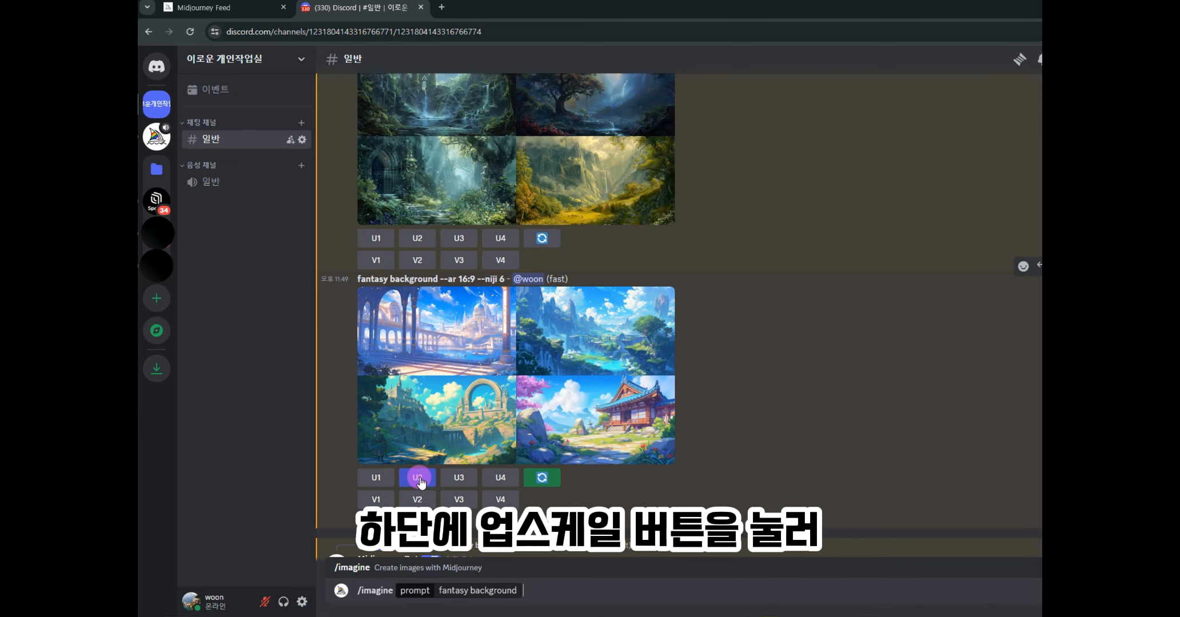
- Copy the image address of the upscaled fantasy background Image #2
scroll(609, 347, "down", 6)
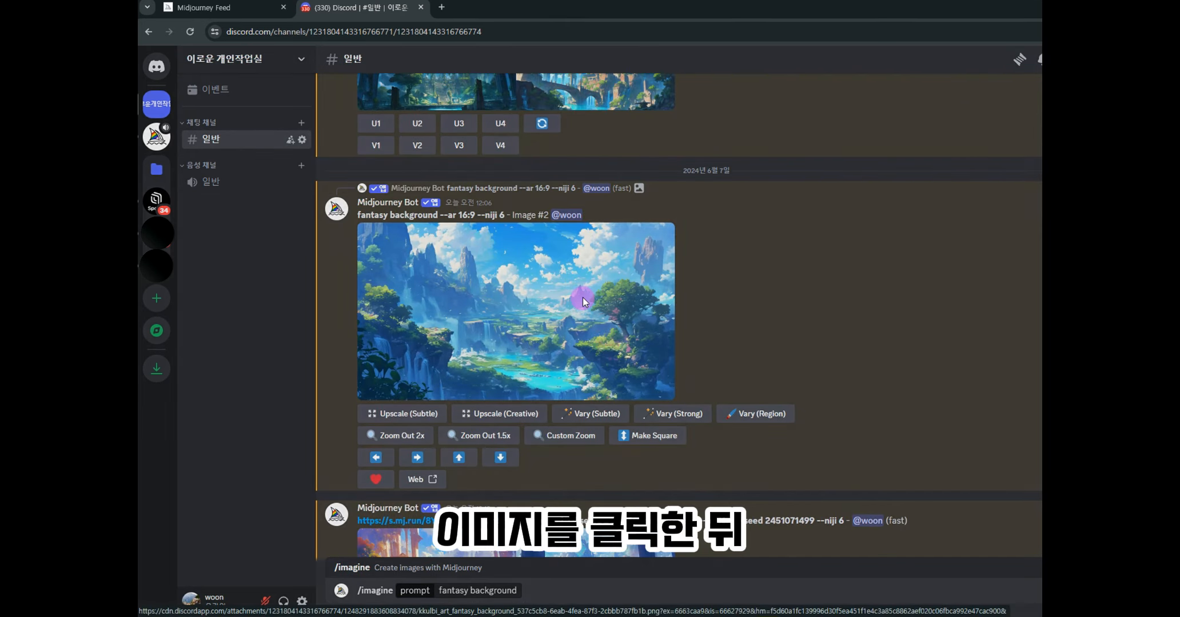
left_click(582, 296)
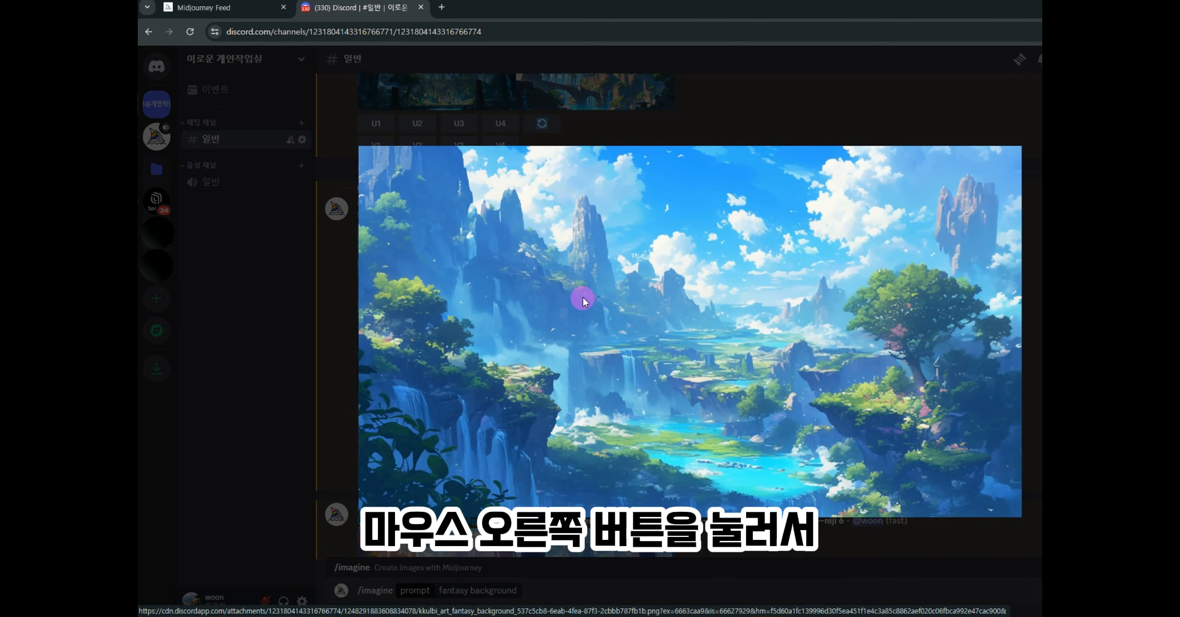
right_click(582, 296)
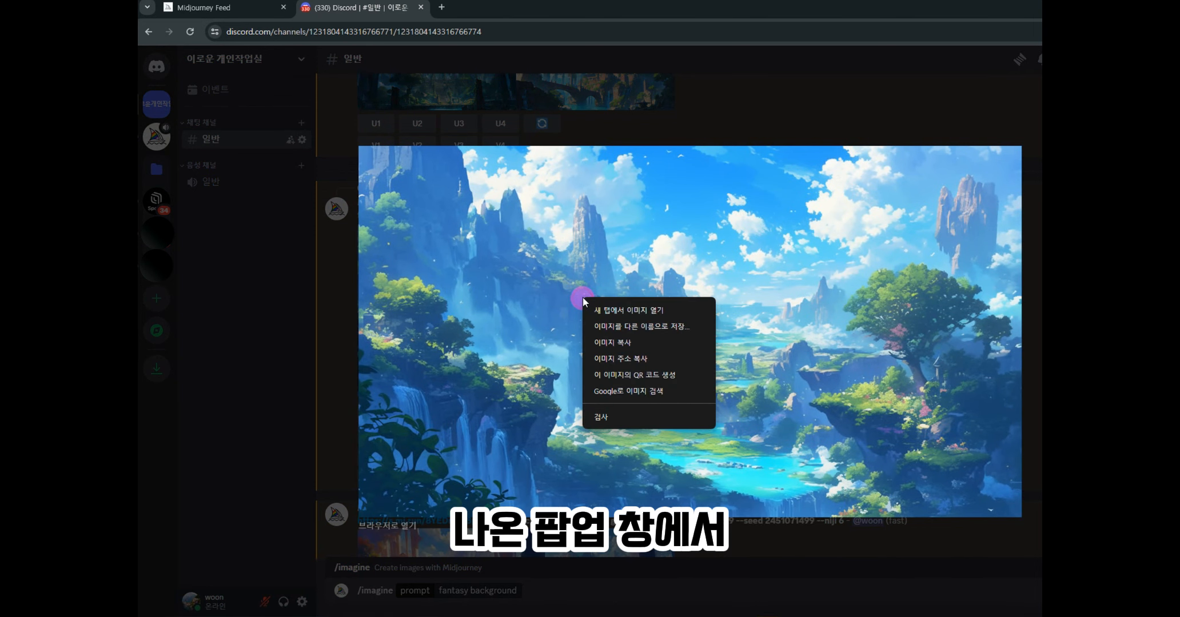
left_click(633, 362)
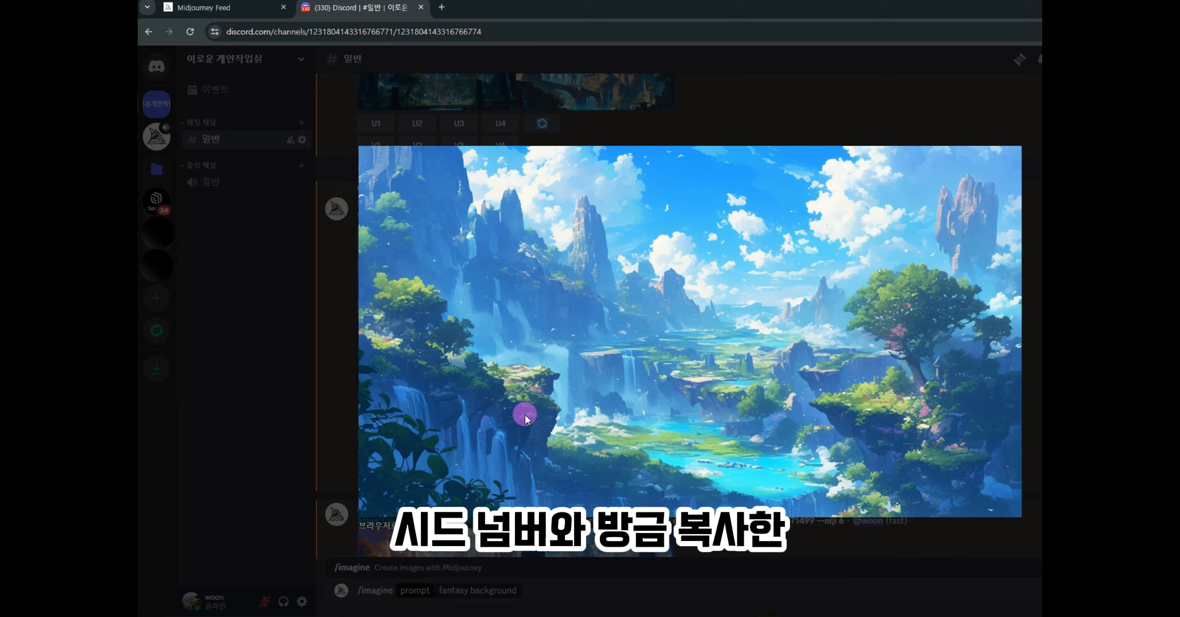
left_click(881, 112)
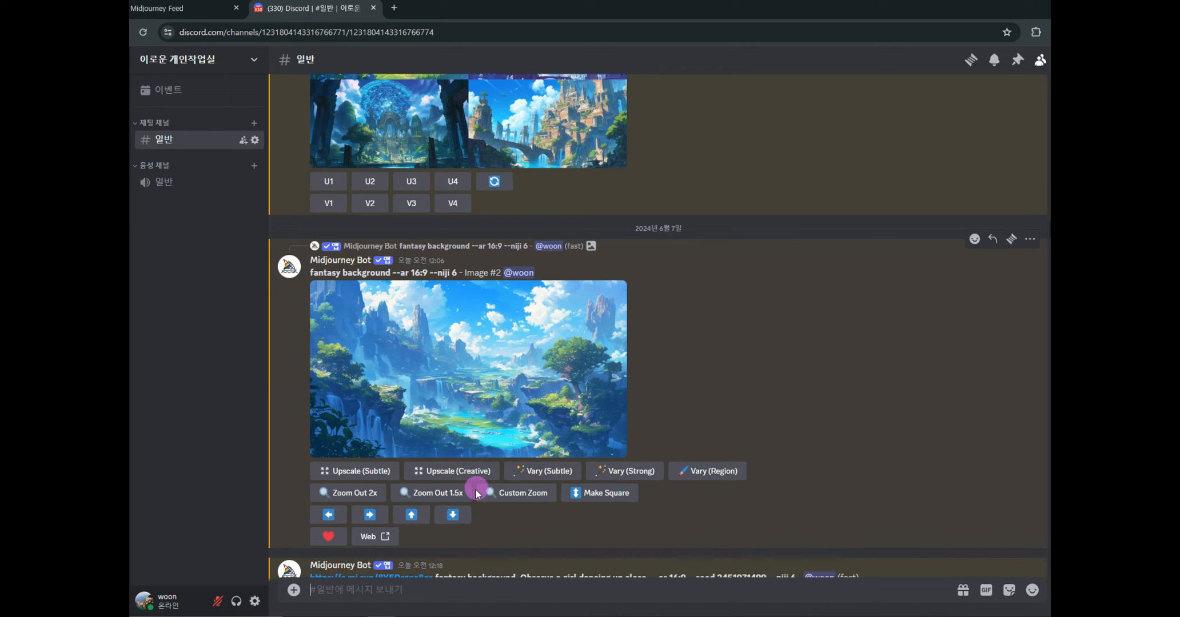
type("/")
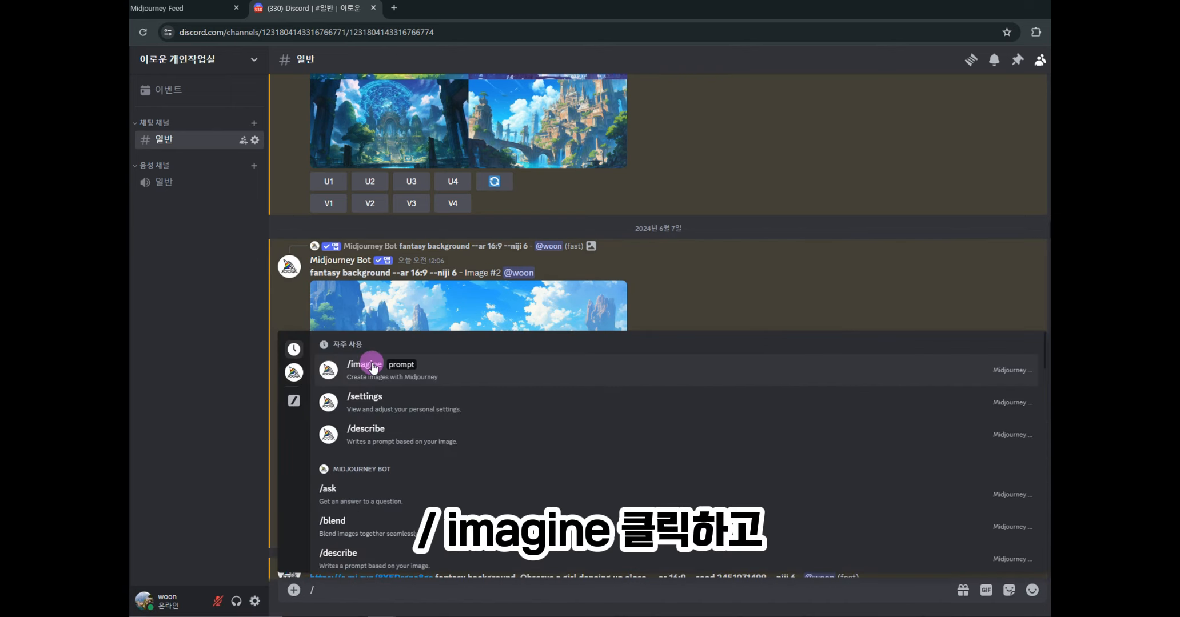
left_click(372, 369)
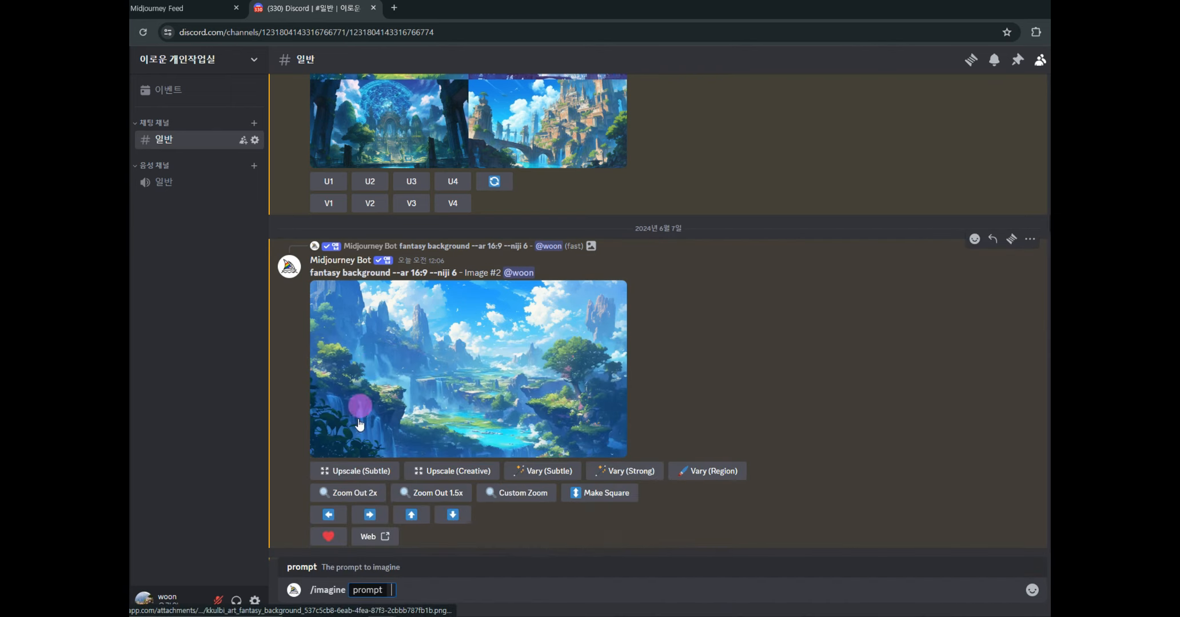
left_click(398, 589)
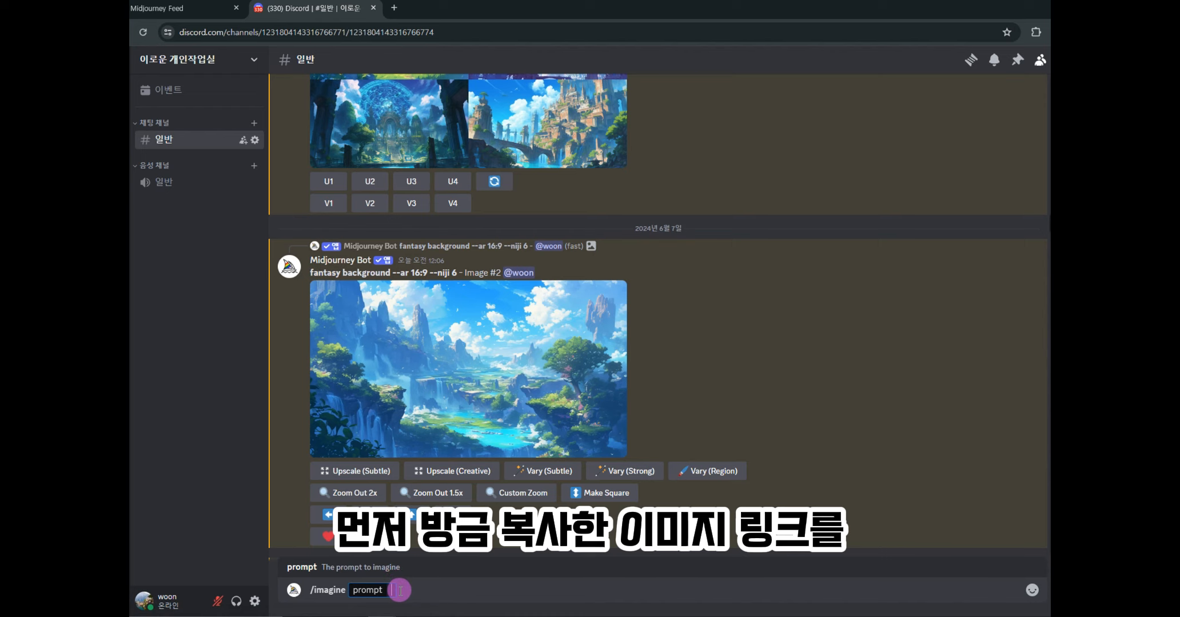
key("ctrl+v")
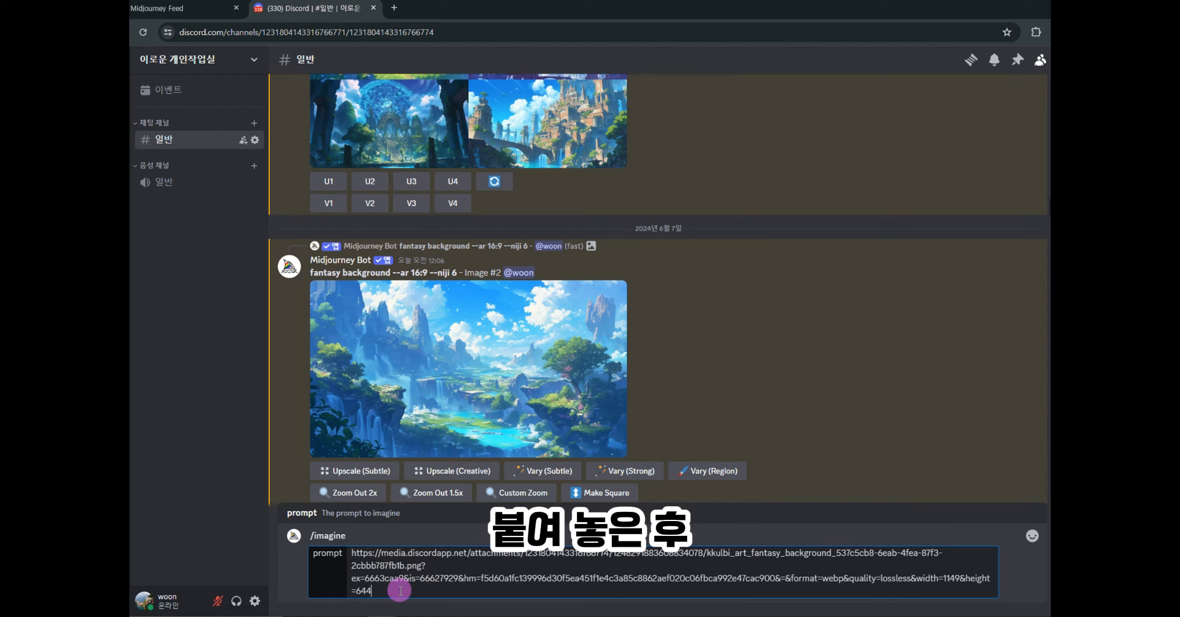
type(",")
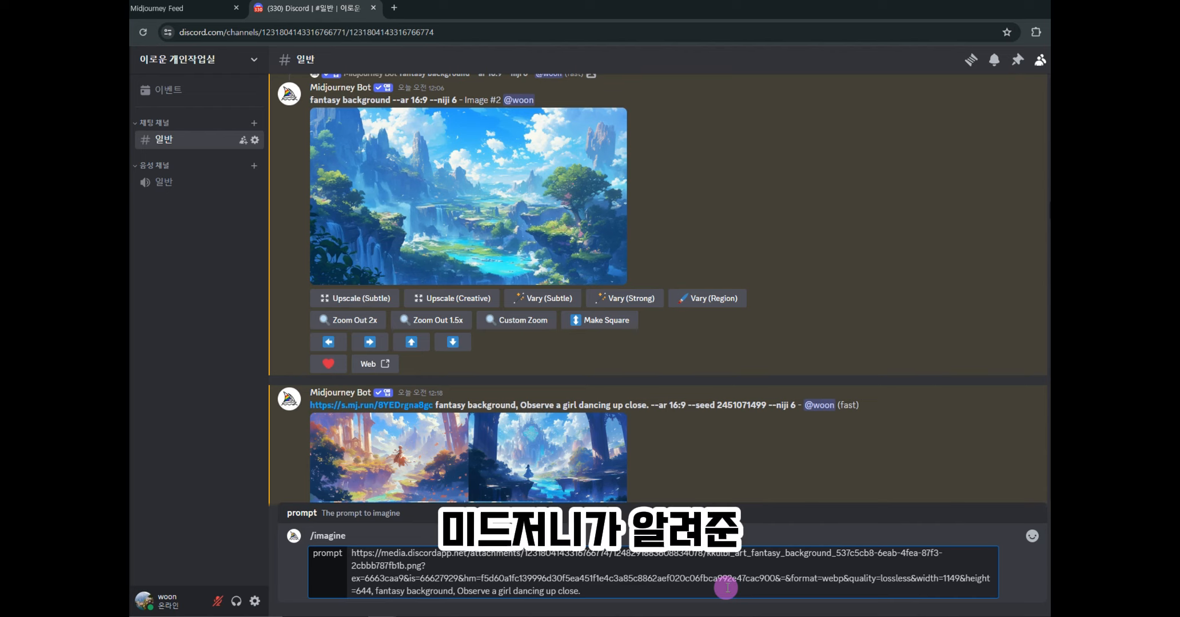
key("ctrl+v")
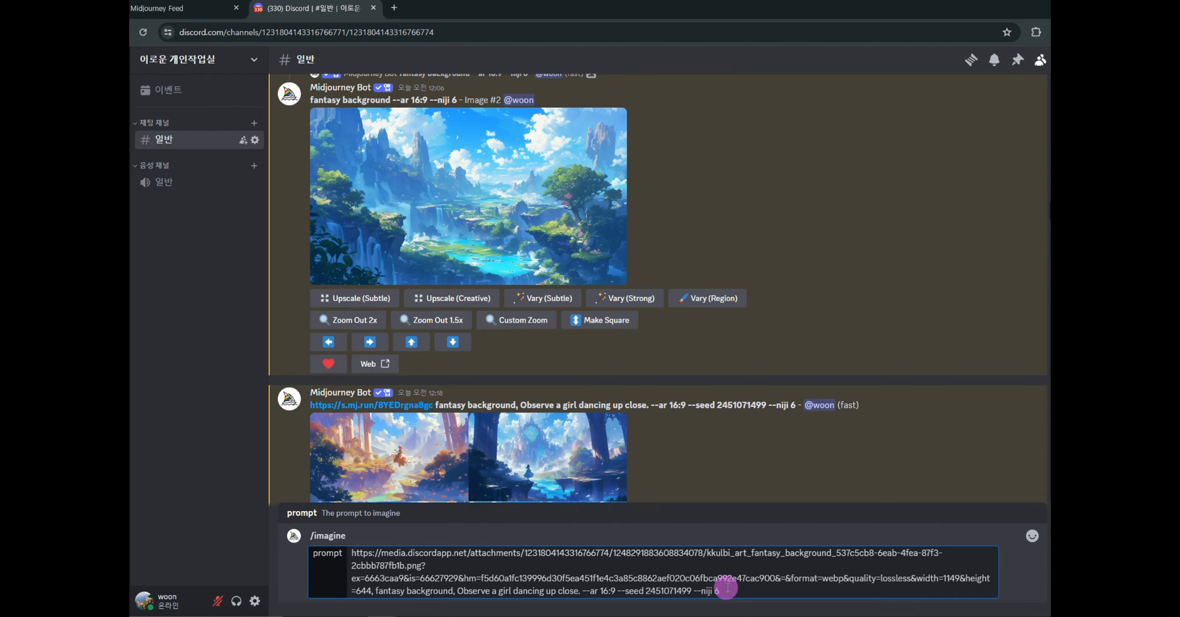
left_click_drag(617, 591, 706, 591)
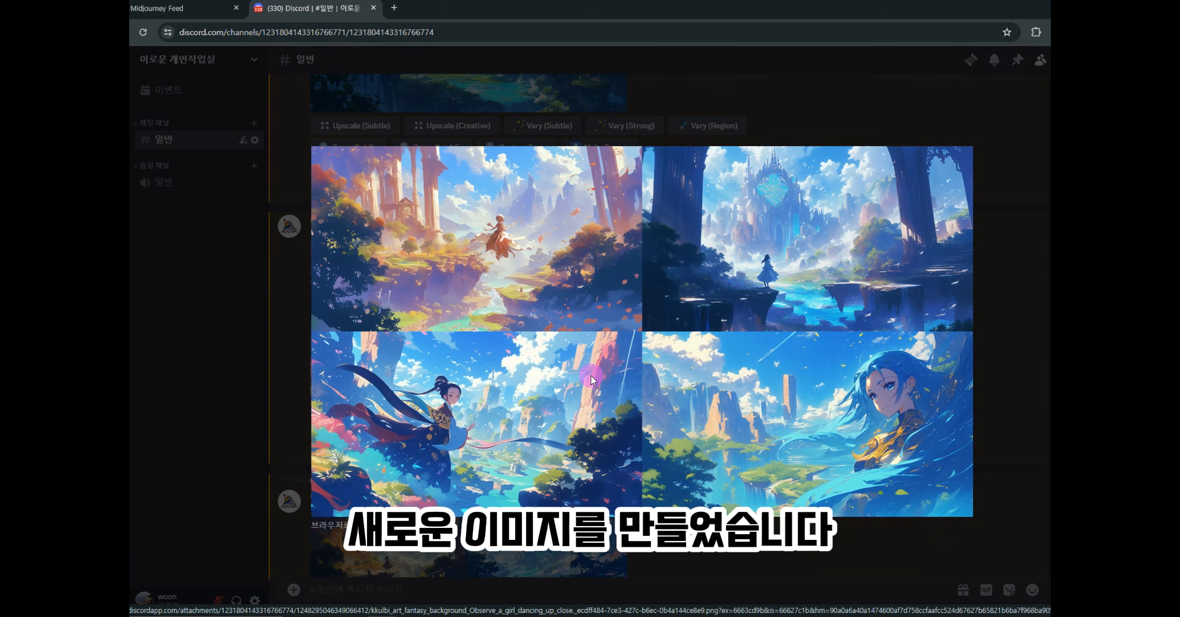
- Open the four-image girl-dancing grid in the enlarged image viewer
left_click(990, 384)
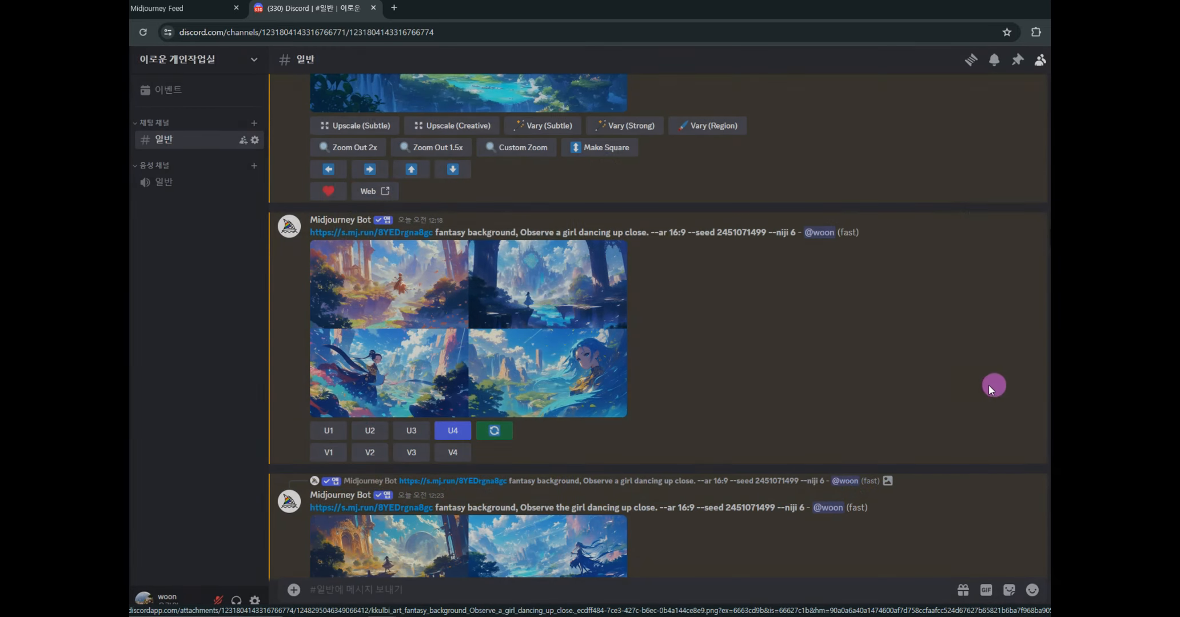
scroll(825, 411, "up", 11)
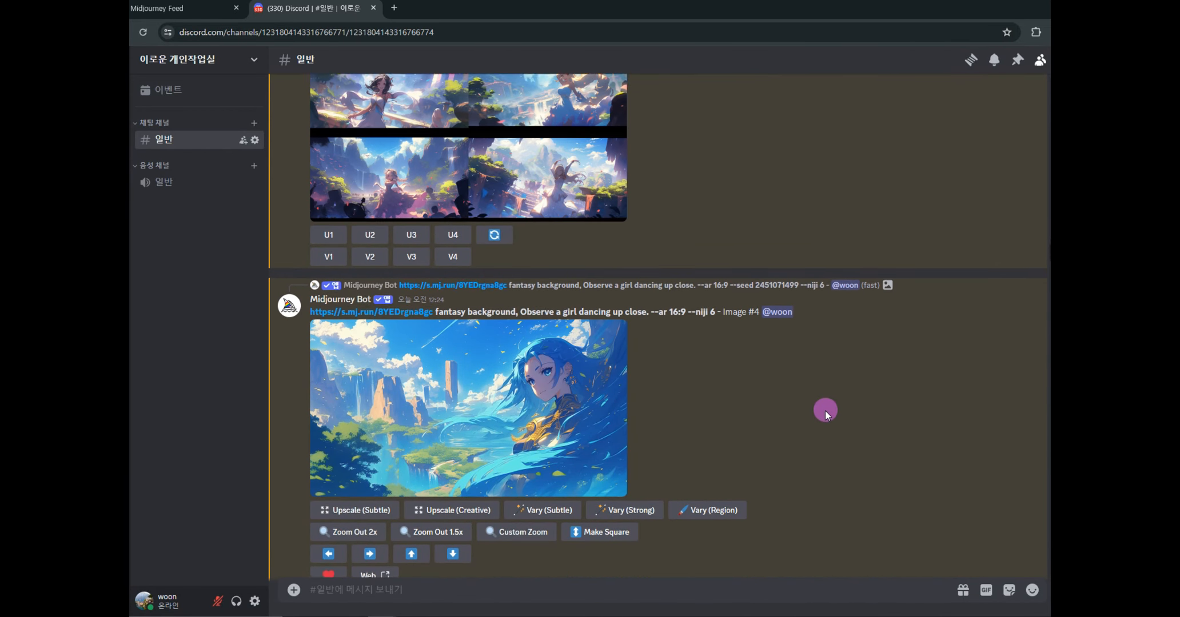
scroll(825, 411, "up", 5)
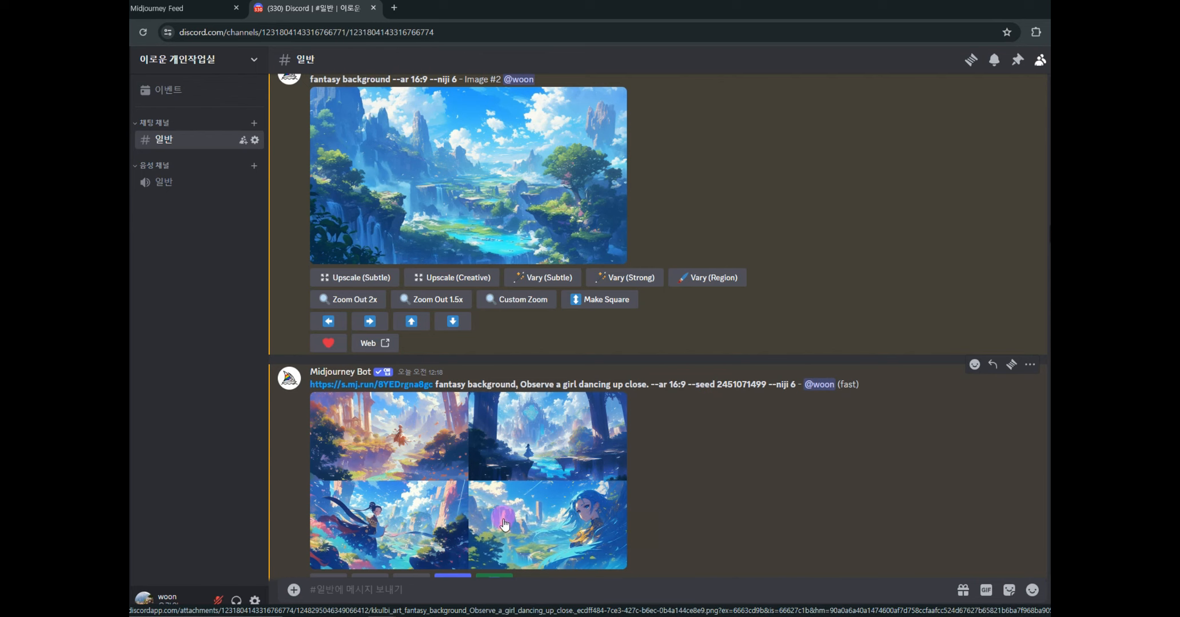
scroll(553, 346, "down", 3)
left_click(553, 346)
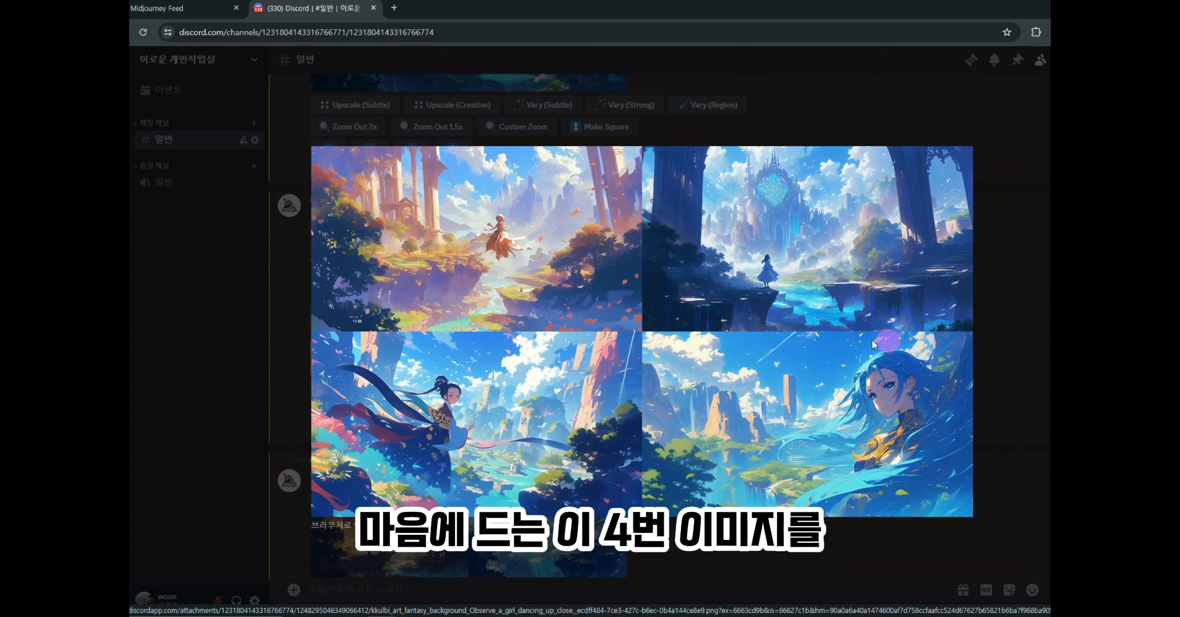
- Copy the image address of the upscaled blue-haired girl image
left_click(852, 519)
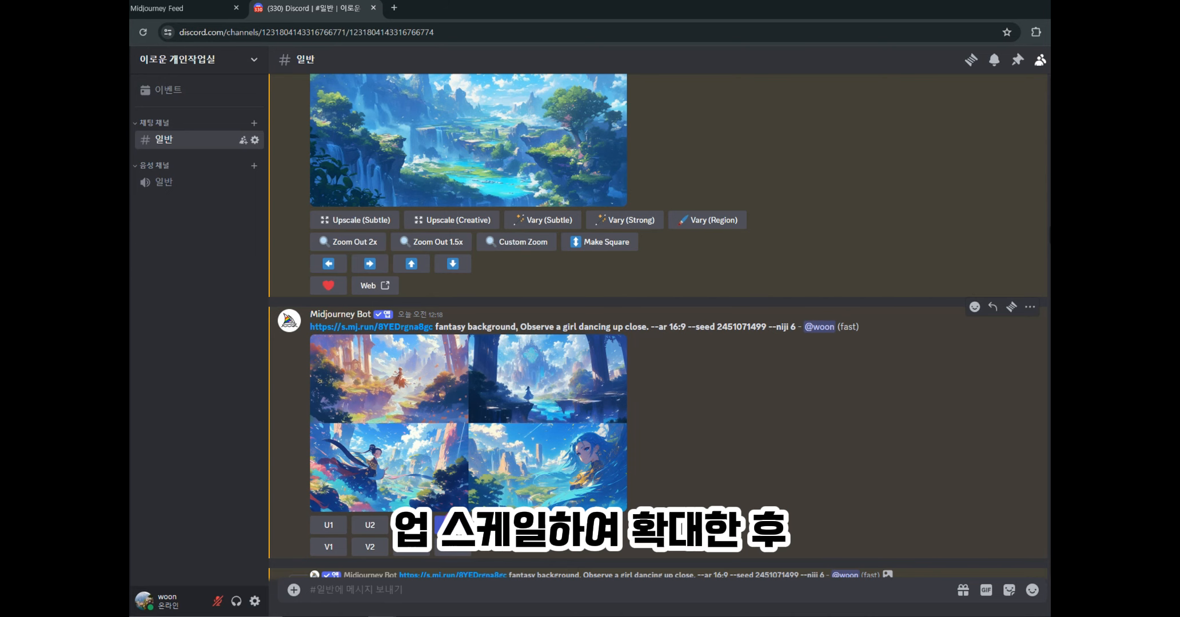
left_click(551, 410)
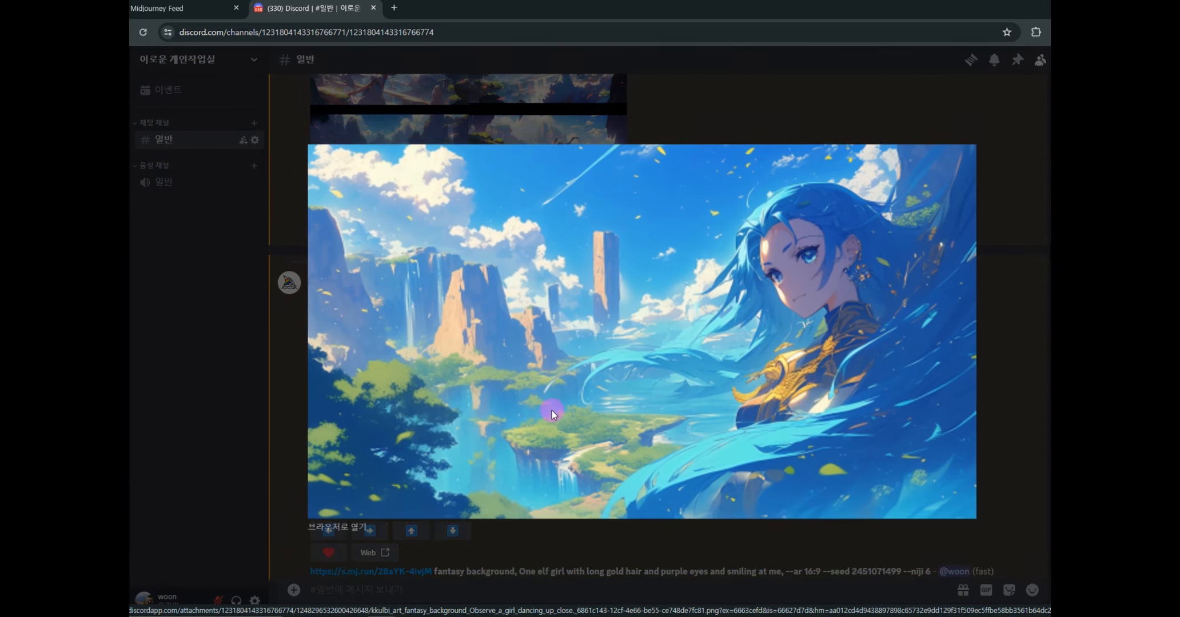
right_click(593, 348)
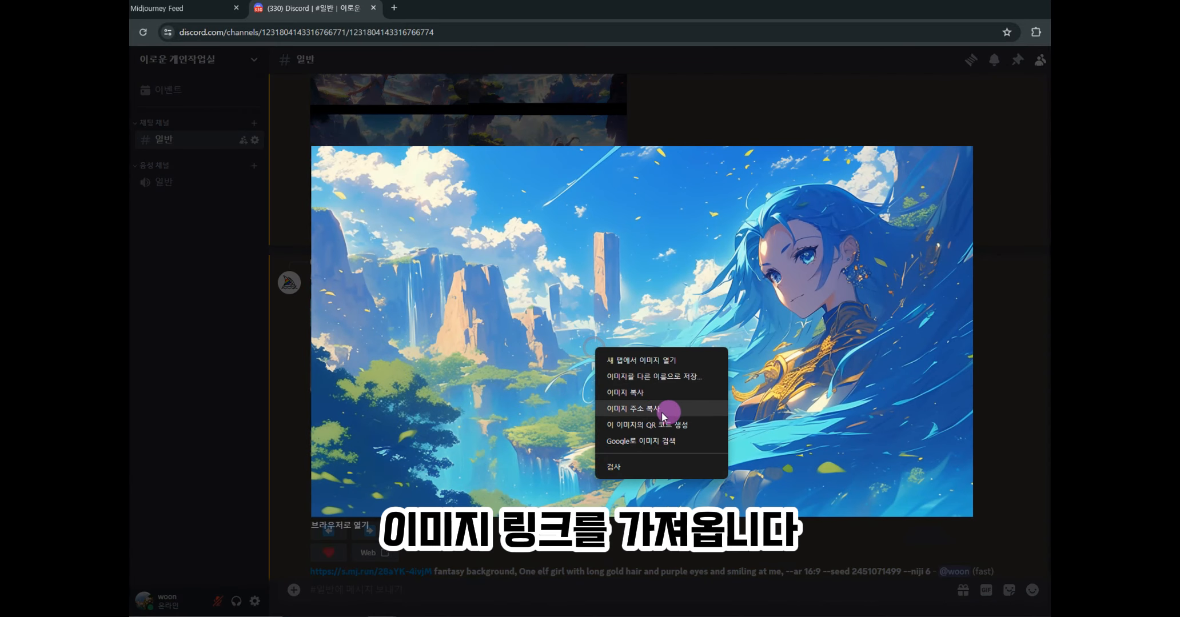
left_click(640, 409)
left_click(437, 591)
type("/")
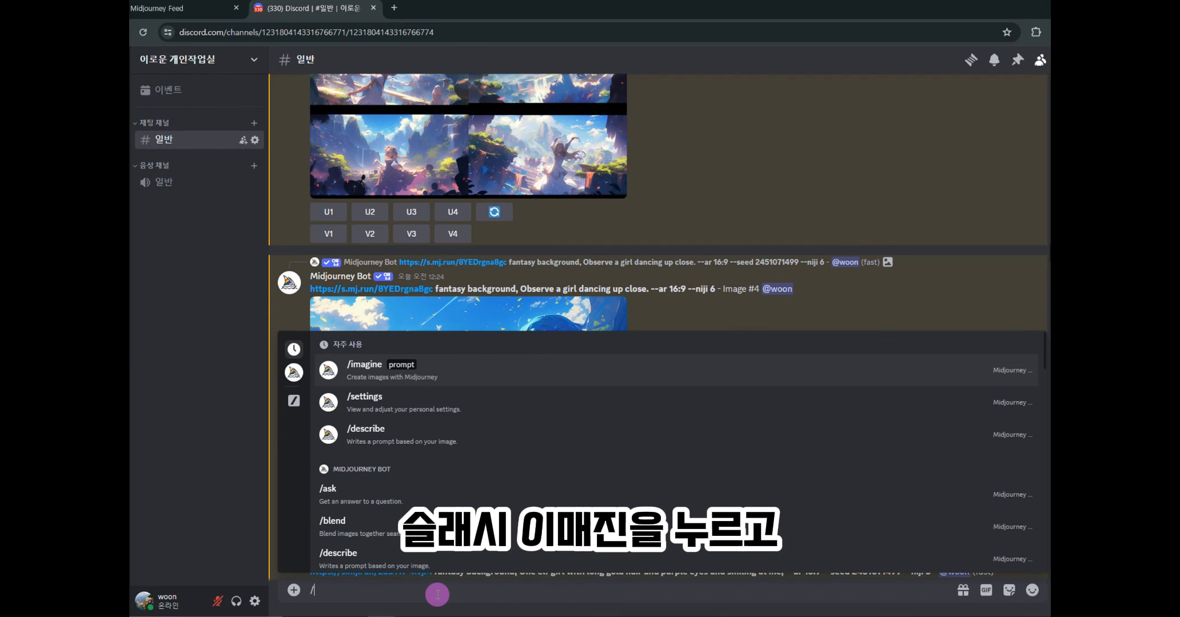
left_click(386, 371)
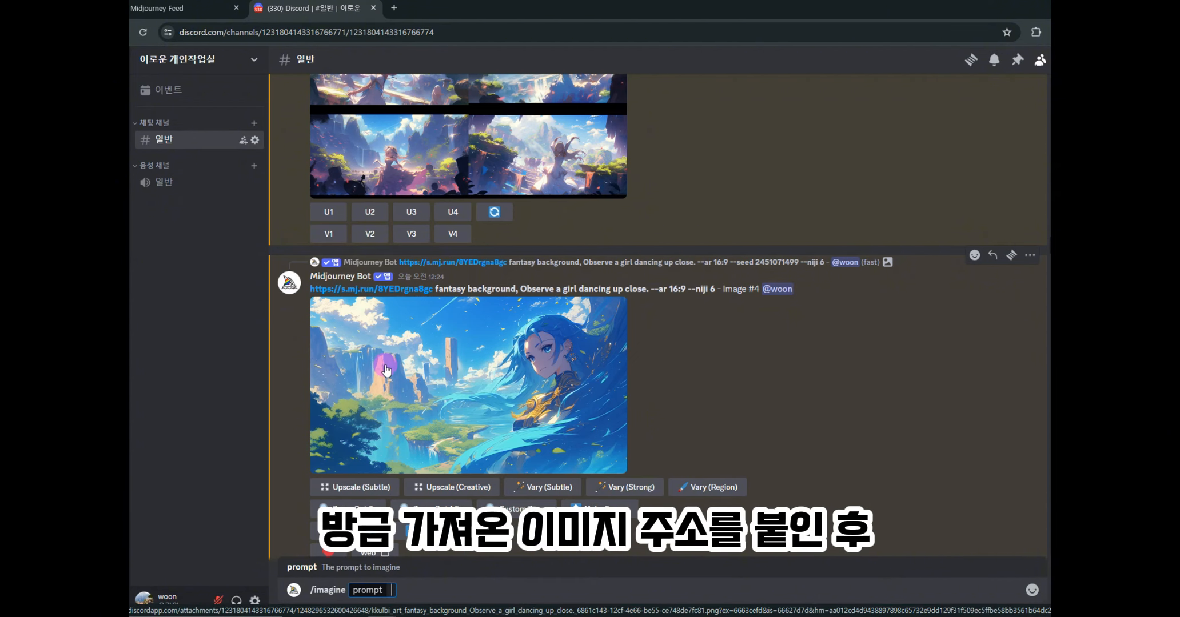
key("ctrl+v")
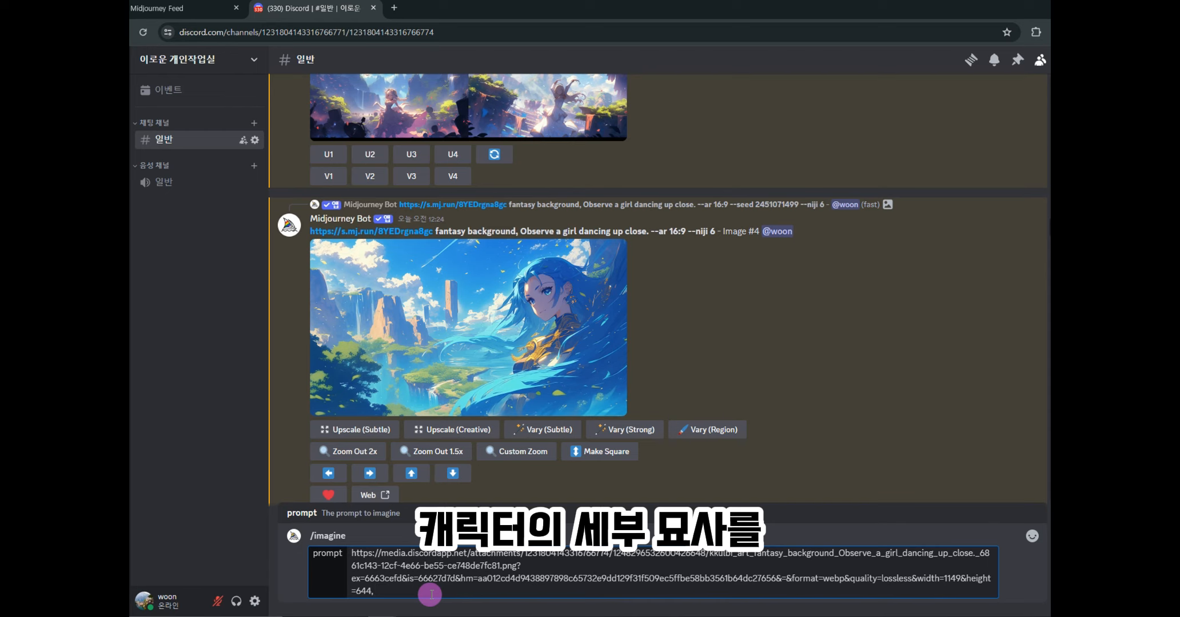
key("ctrl+v")
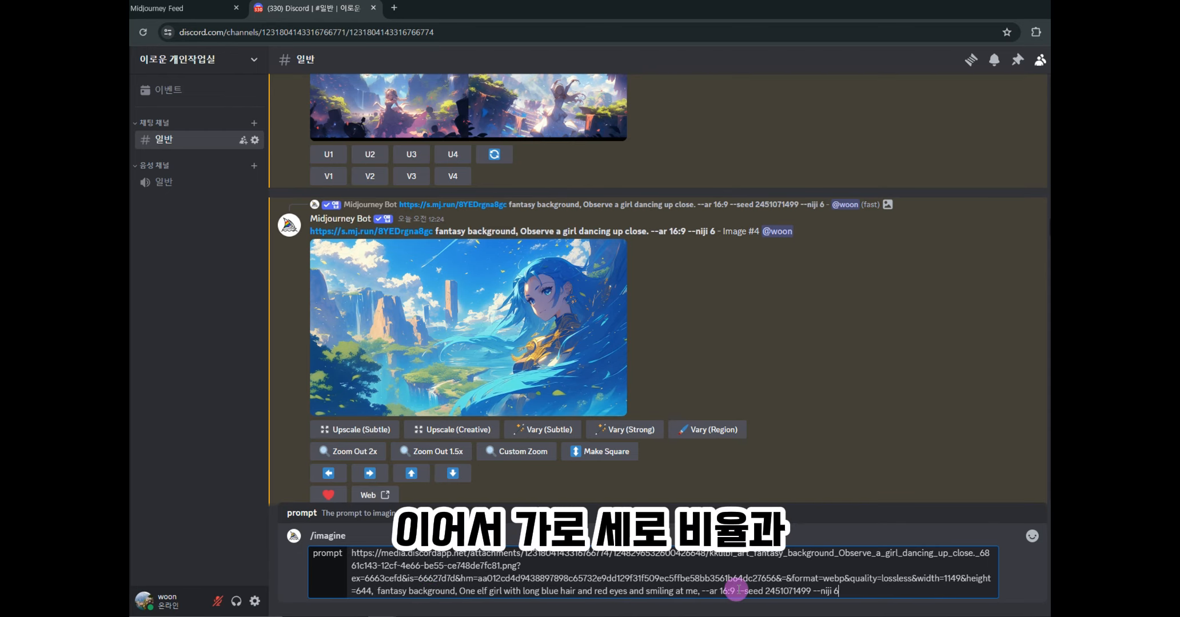
left_click_drag(702, 591, 819, 591)
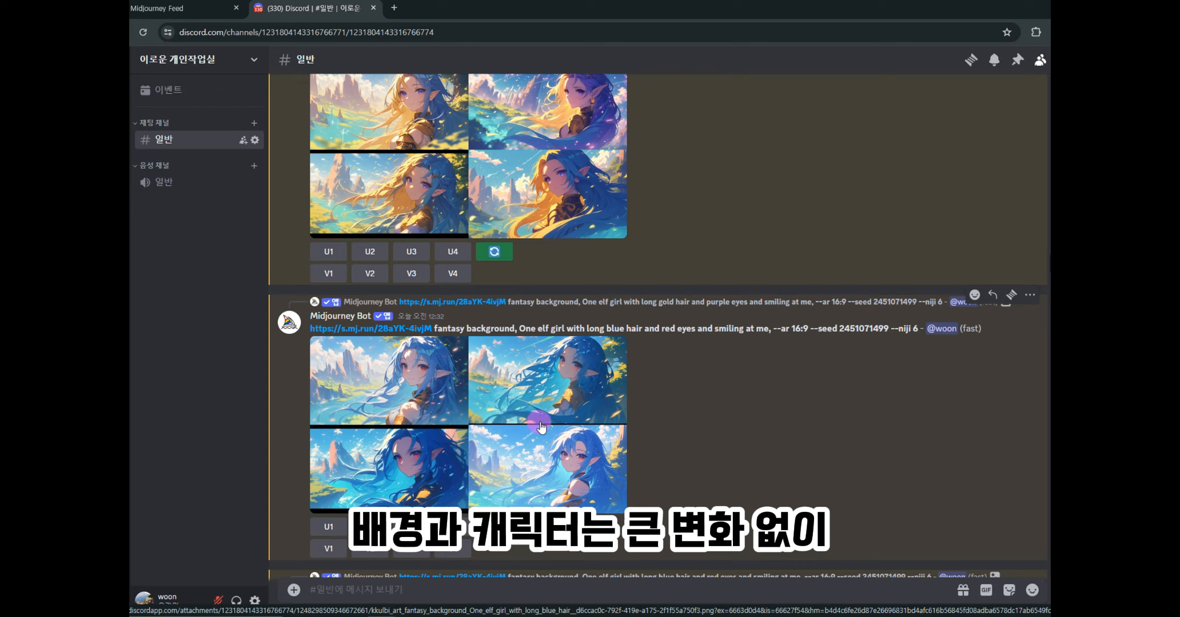
- Inspect the blue-haired elf grid enlarged, then scroll back up to the earlier fantasy background
left_click(539, 420)
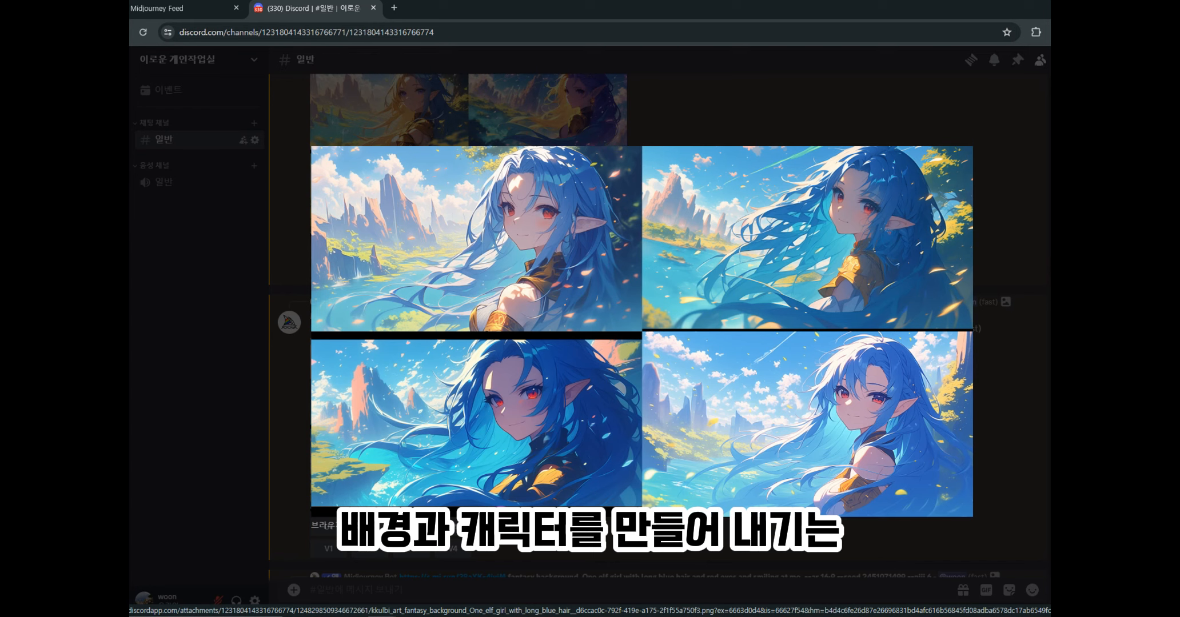
left_click(723, 117)
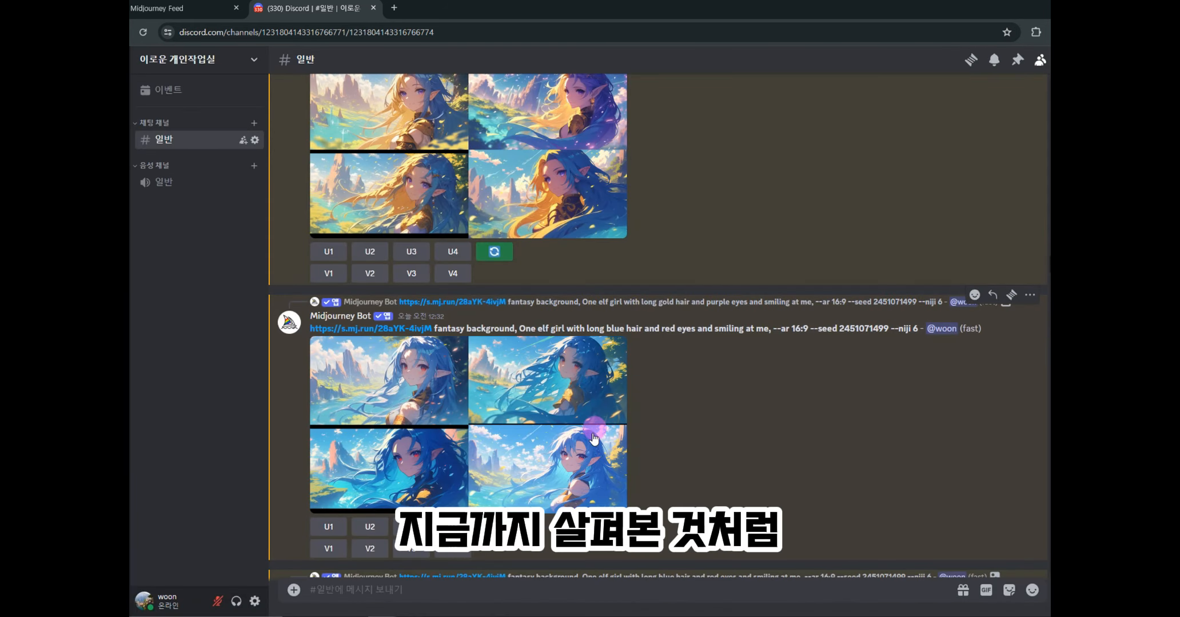
scroll(600, 423, "up", 10)
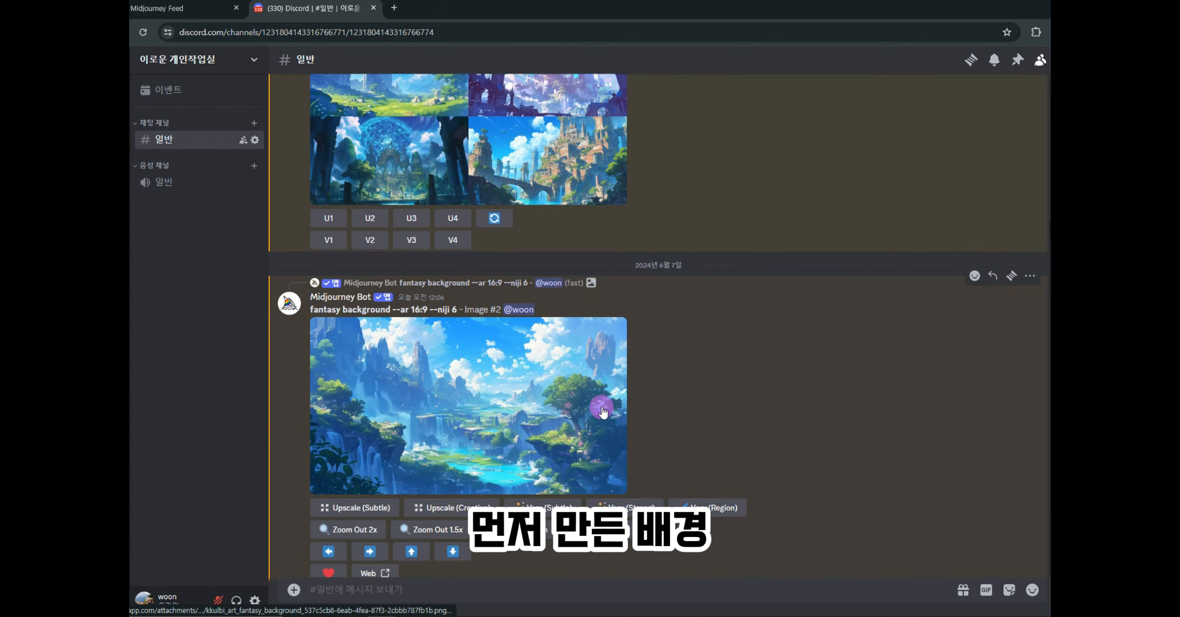
- Compare the fantasy background and elf-girl grid enlarged, then show the + file-attachment options
left_click(558, 423)
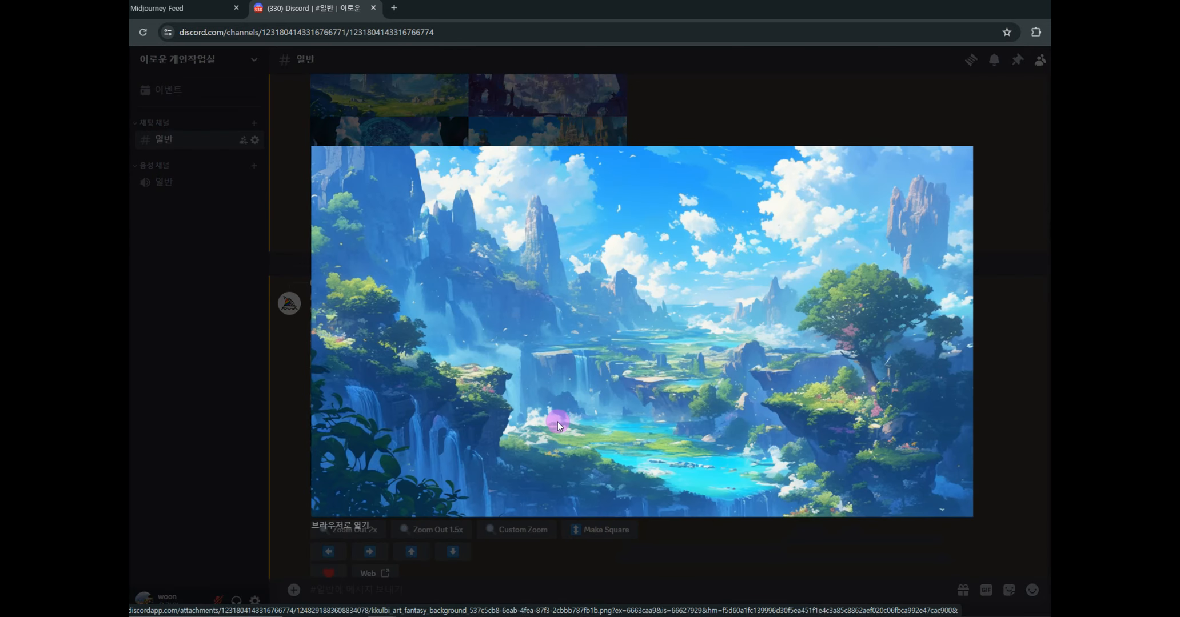
right_click(588, 308)
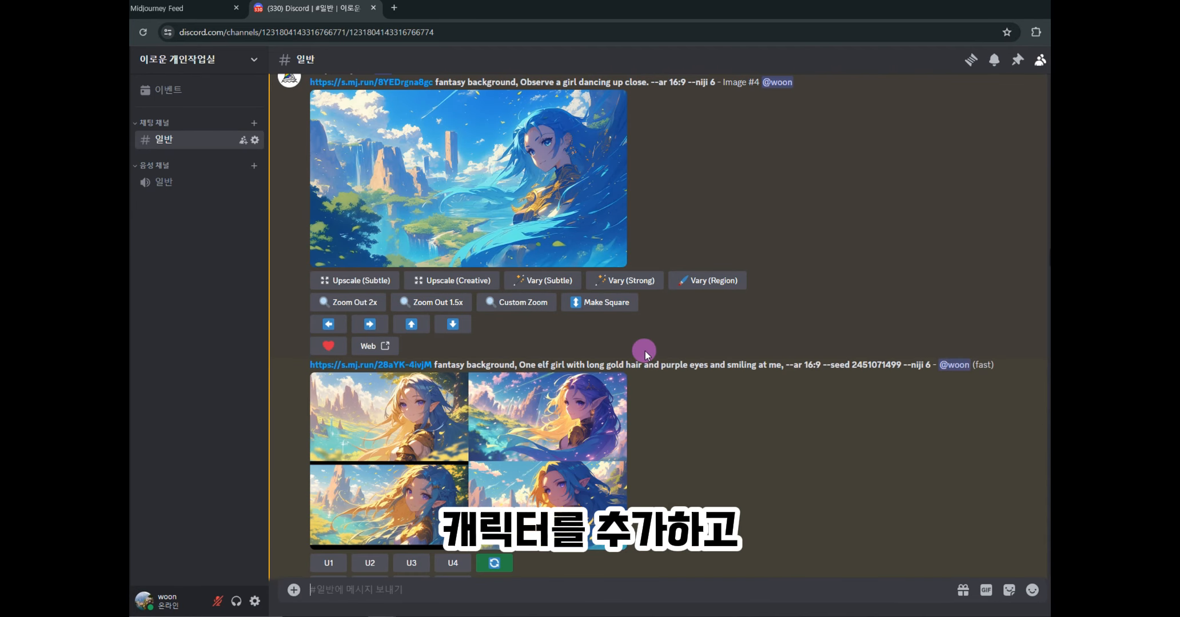
scroll(645, 351, "down", 5)
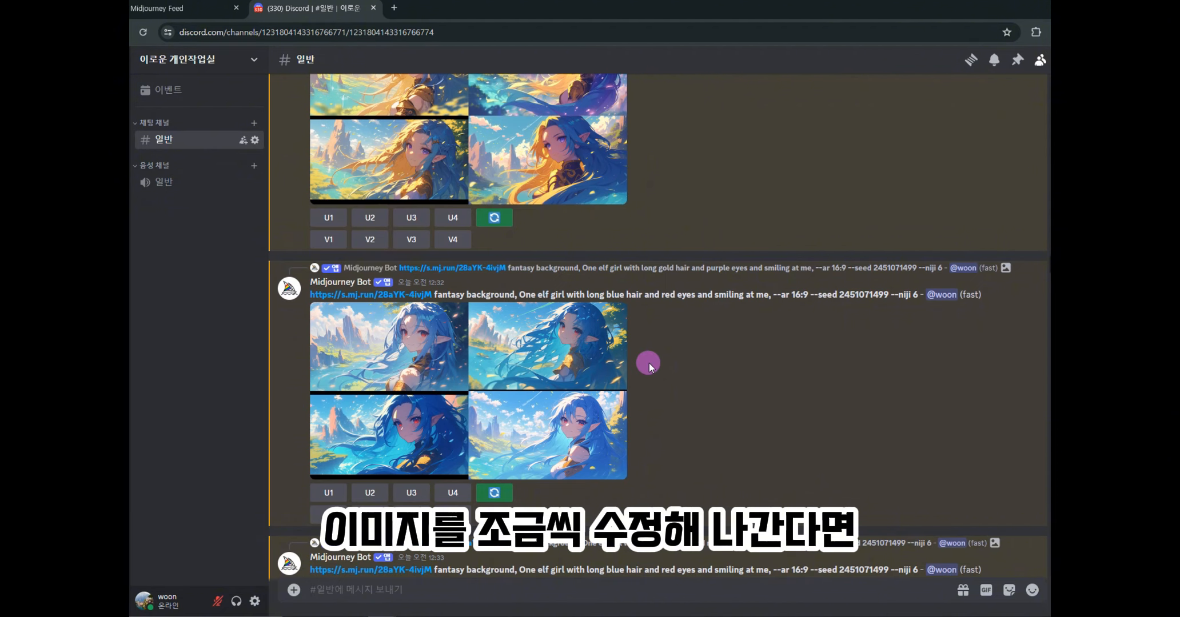
left_click(468, 420)
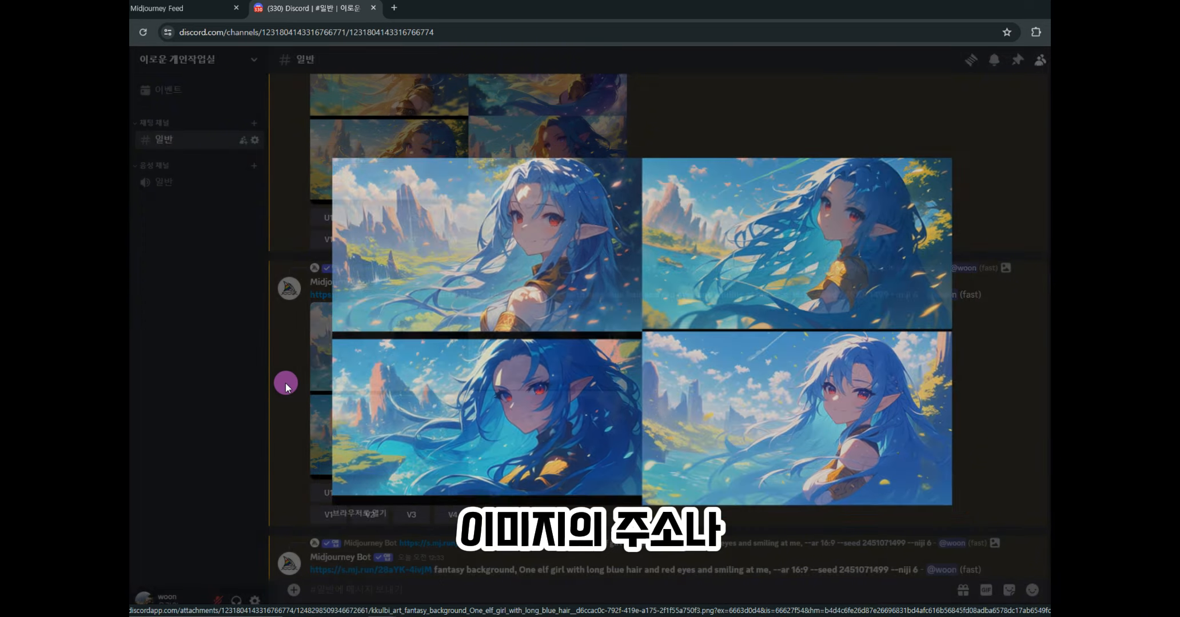
left_click(285, 384)
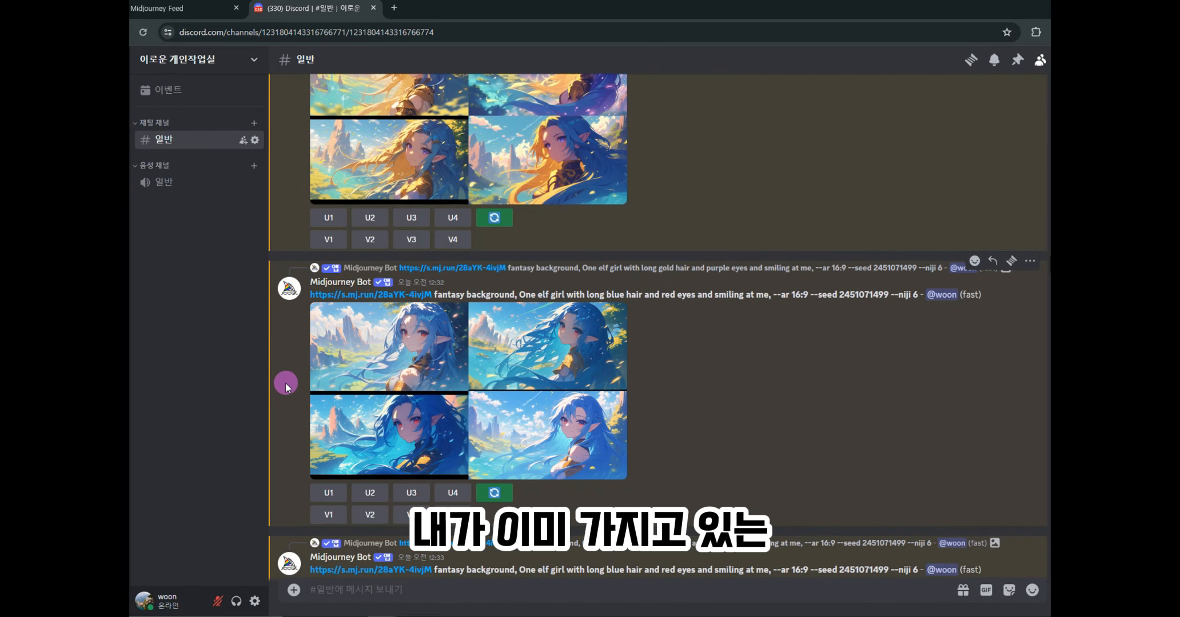
left_click(294, 590)
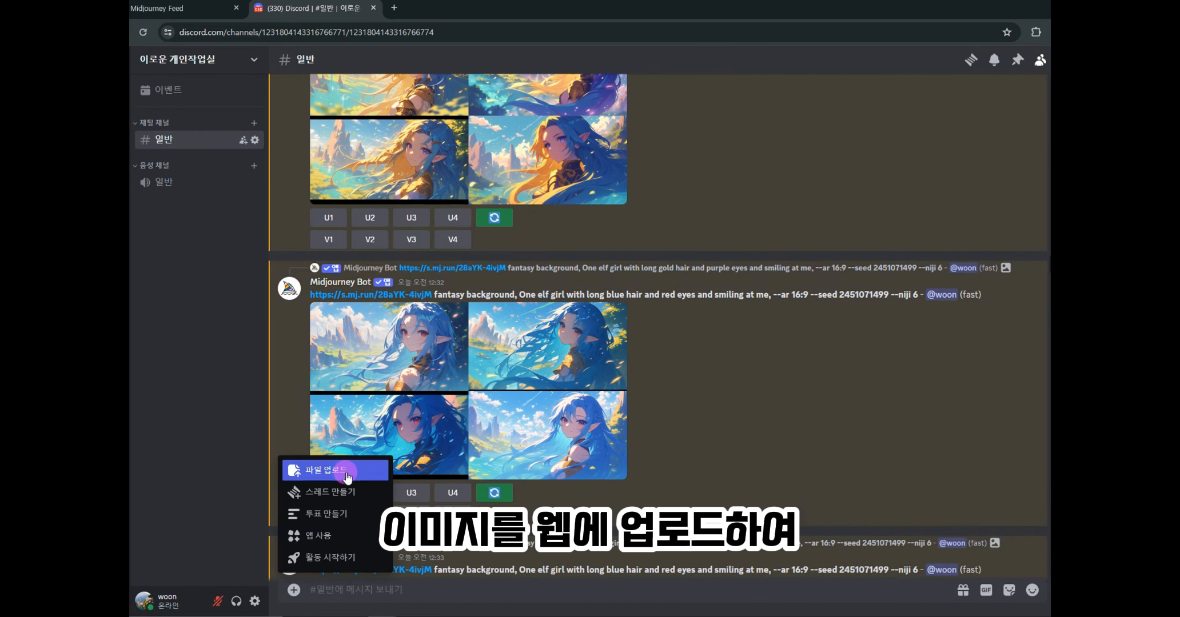
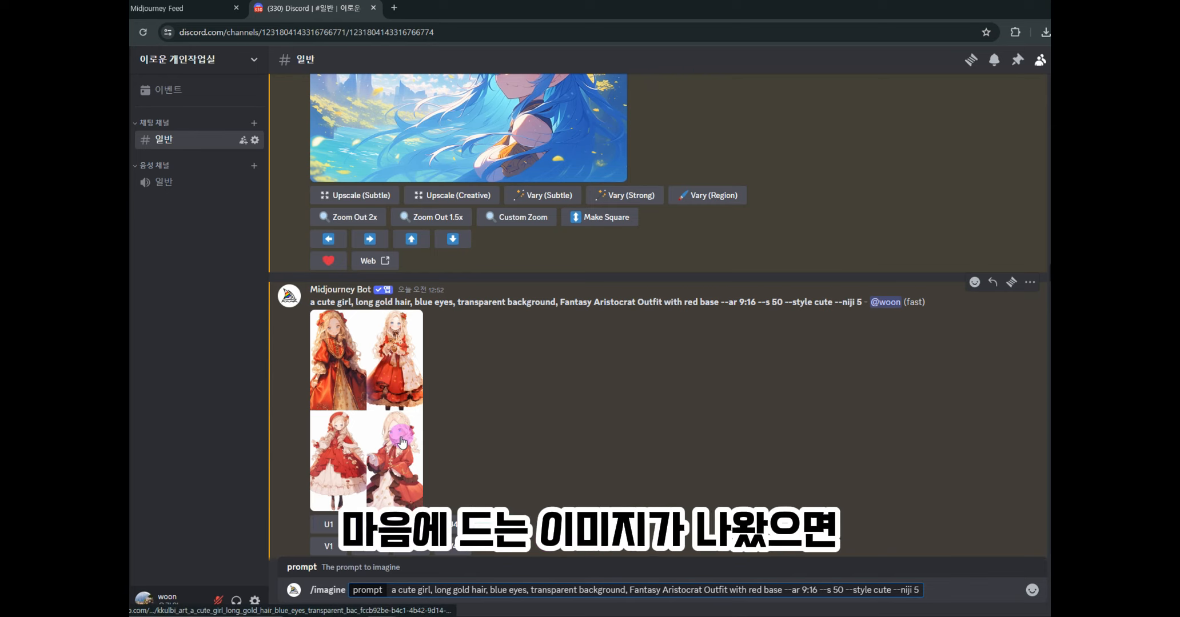
- React to the grid with the envelope emoji and select the returned seed 439178858
right_click(392, 370)
mouse_move(466, 348)
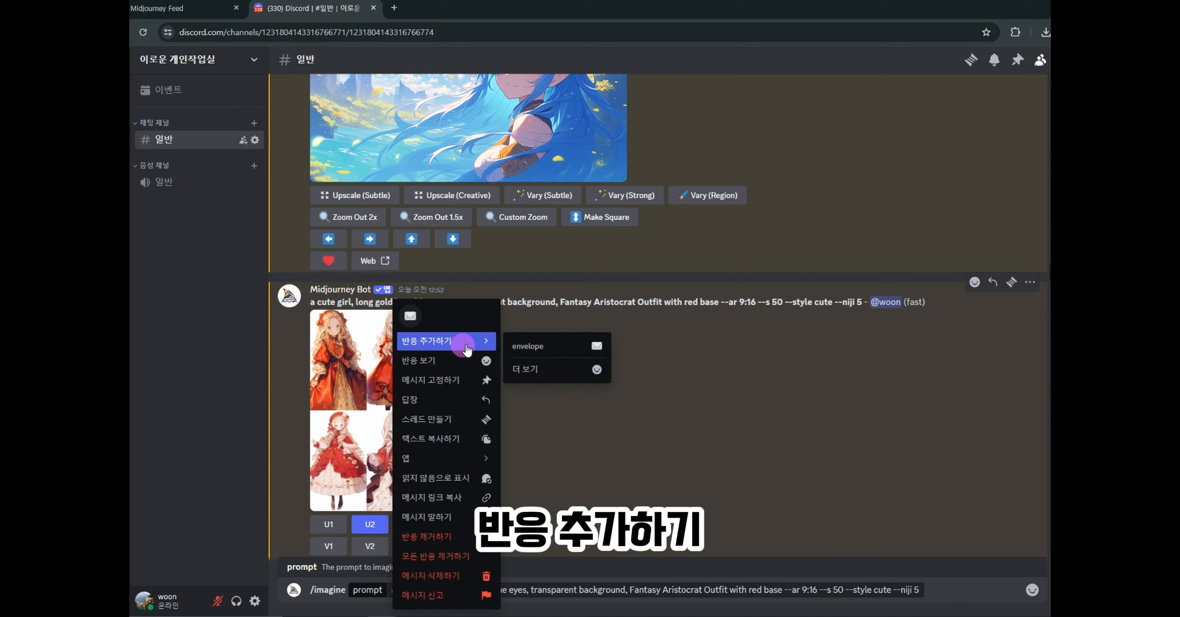
left_click(536, 368)
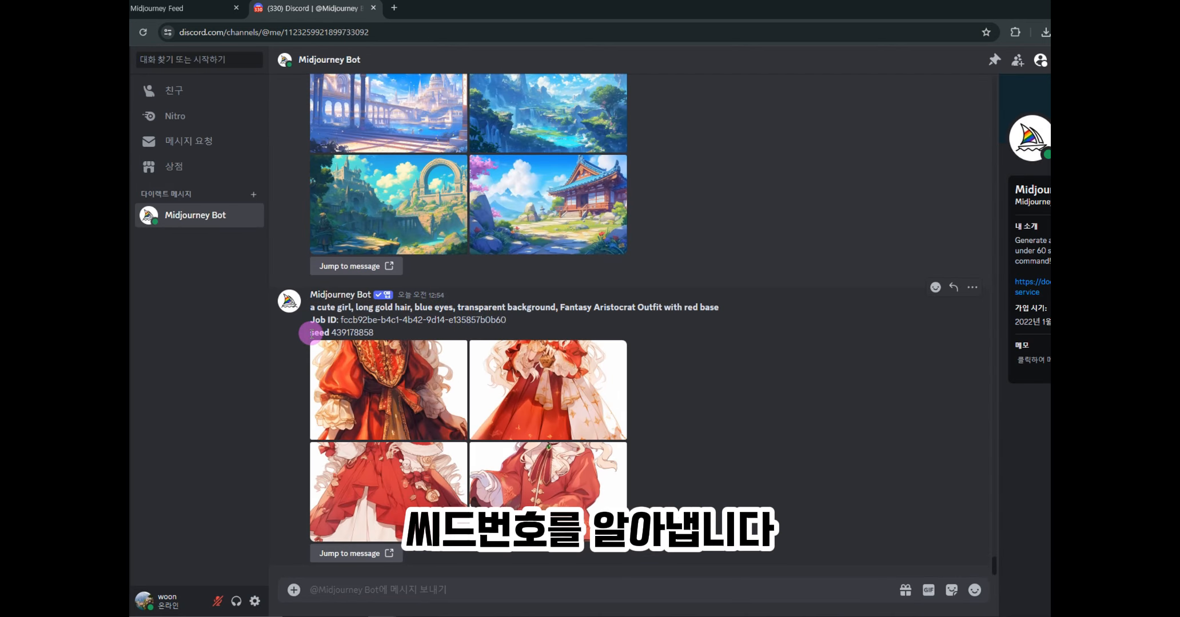
left_click_drag(309, 334, 375, 333)
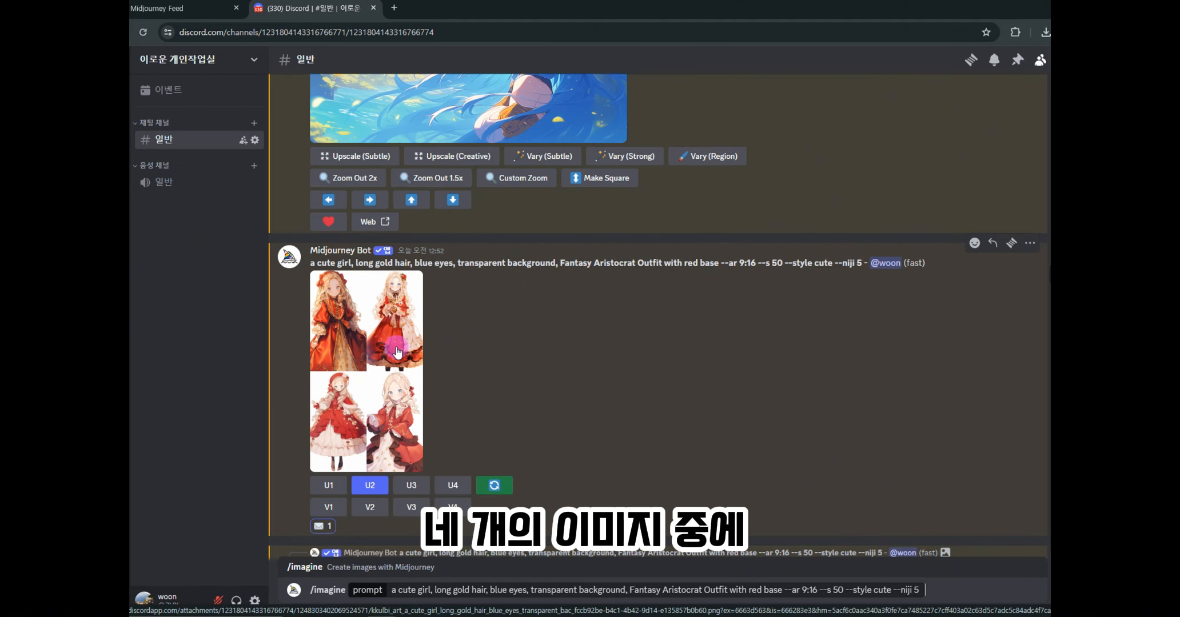
- Check the grid enlarged, upscale image U2 and open the upscaled girl enlarged
left_click(396, 349)
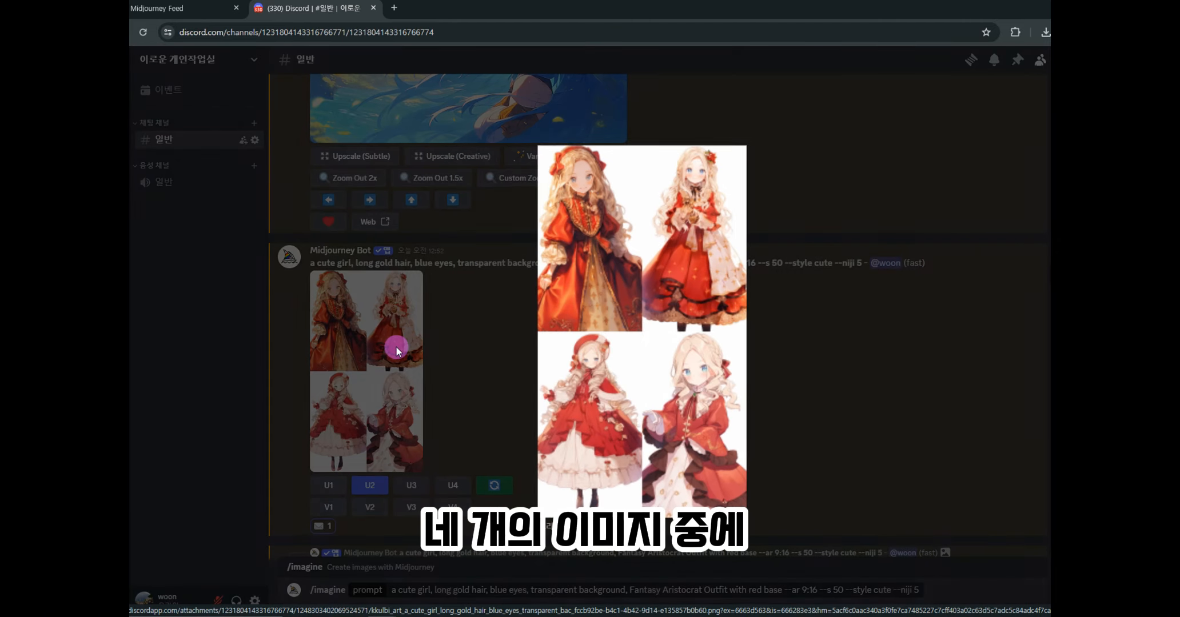
left_click(446, 417)
left_click(367, 485)
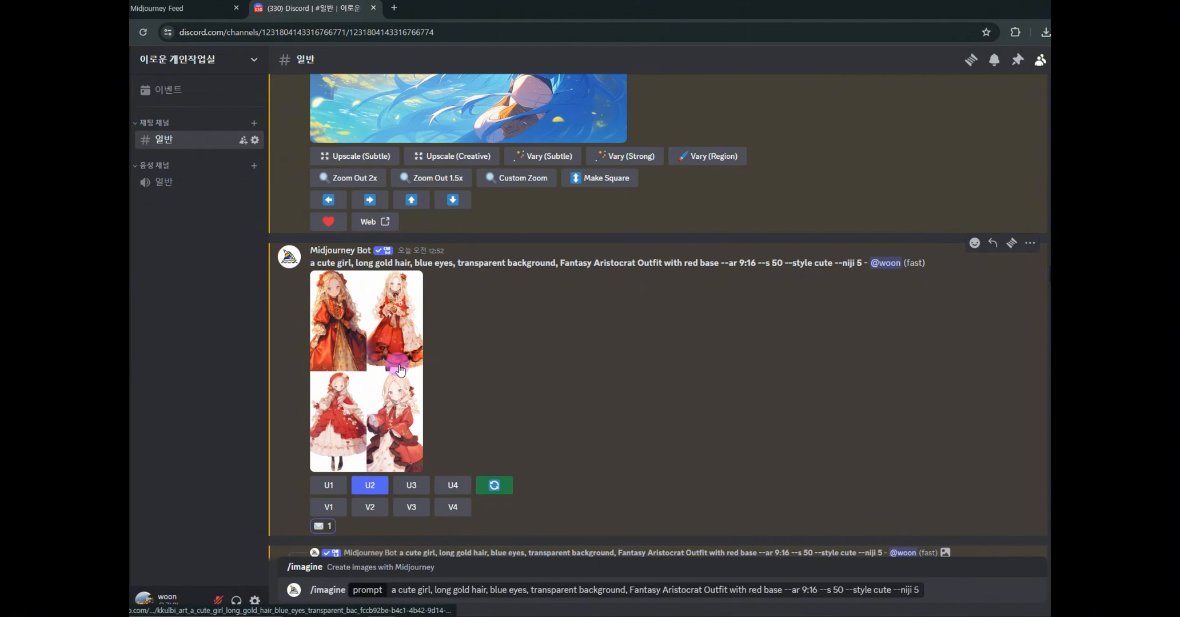
left_click(394, 301)
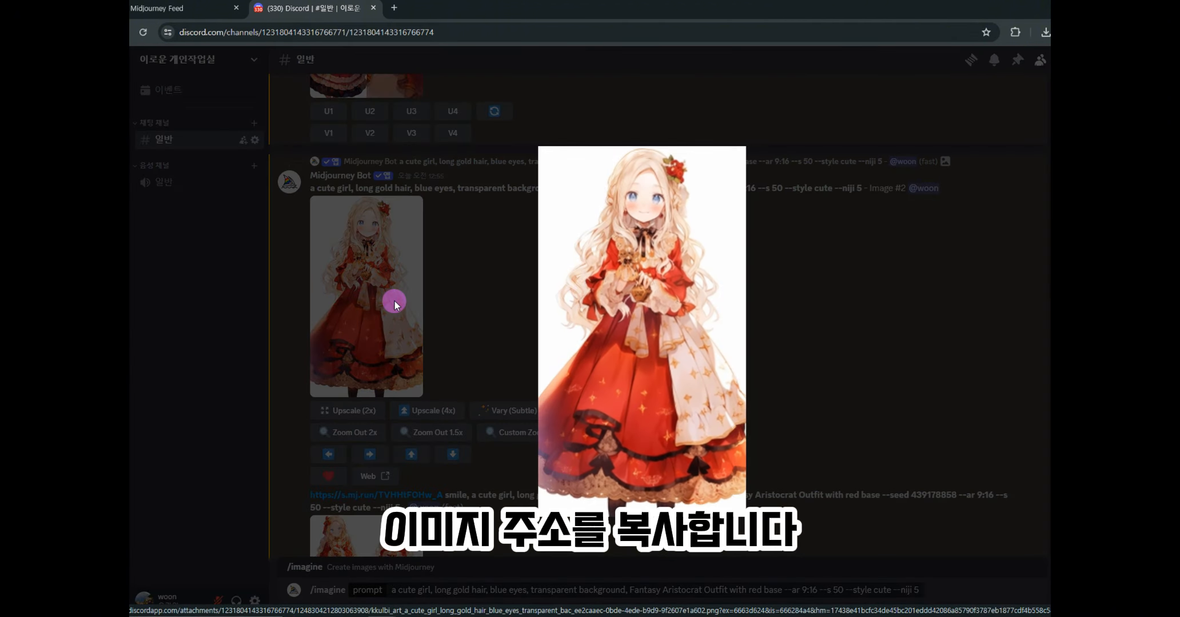
- Copy the image address of the enlarged upscaled girl image
right_click(667, 313)
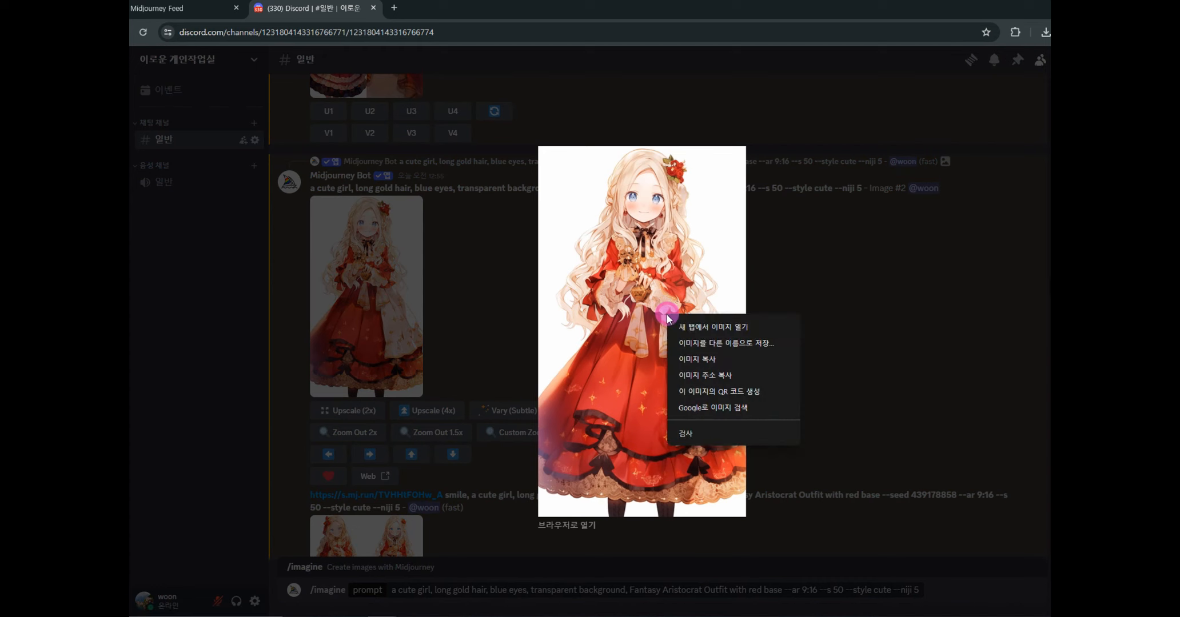
left_click(709, 360)
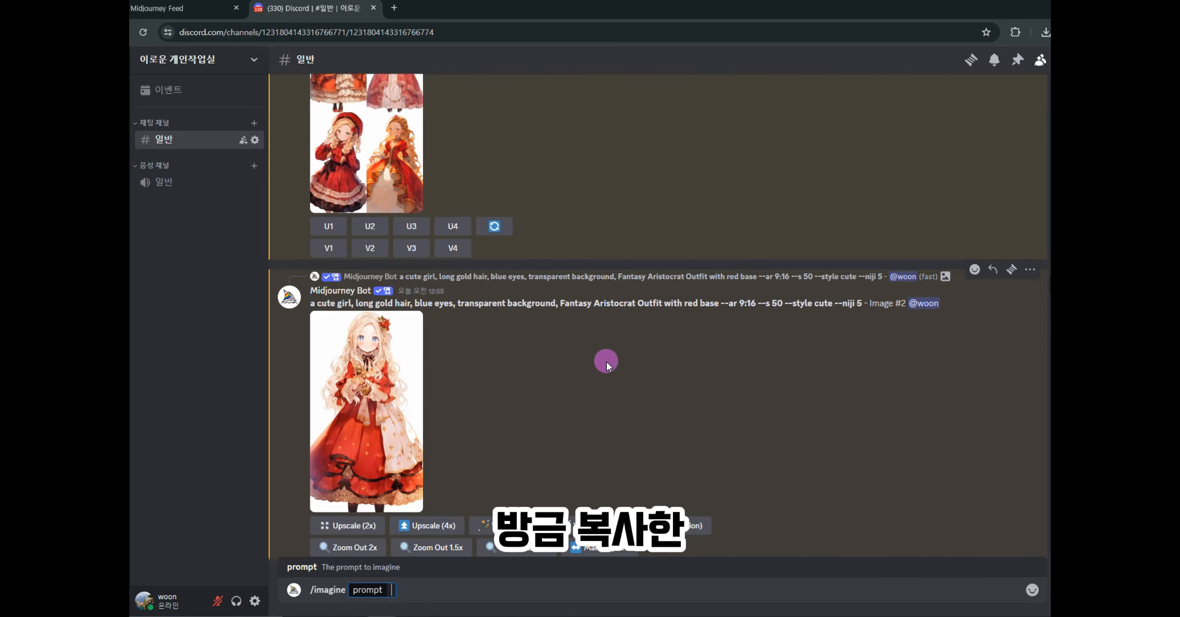
- Prompt /imagine with the image URL and --seed 439178858, swapping 'smile' for another expression
key("ctrl+v")
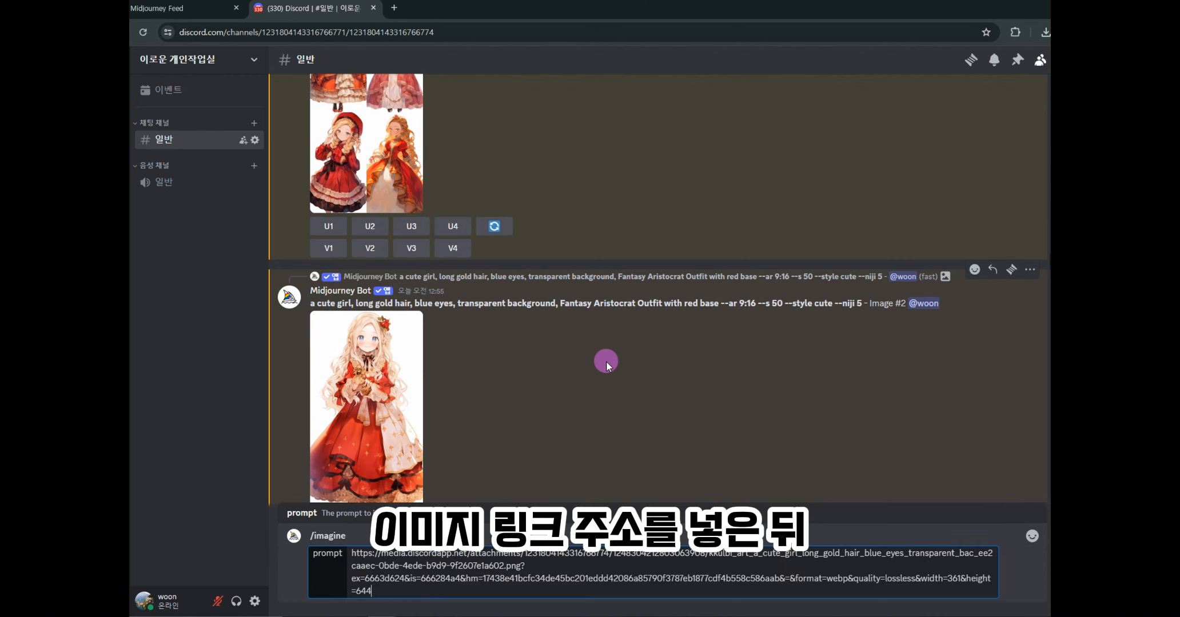
type(",")
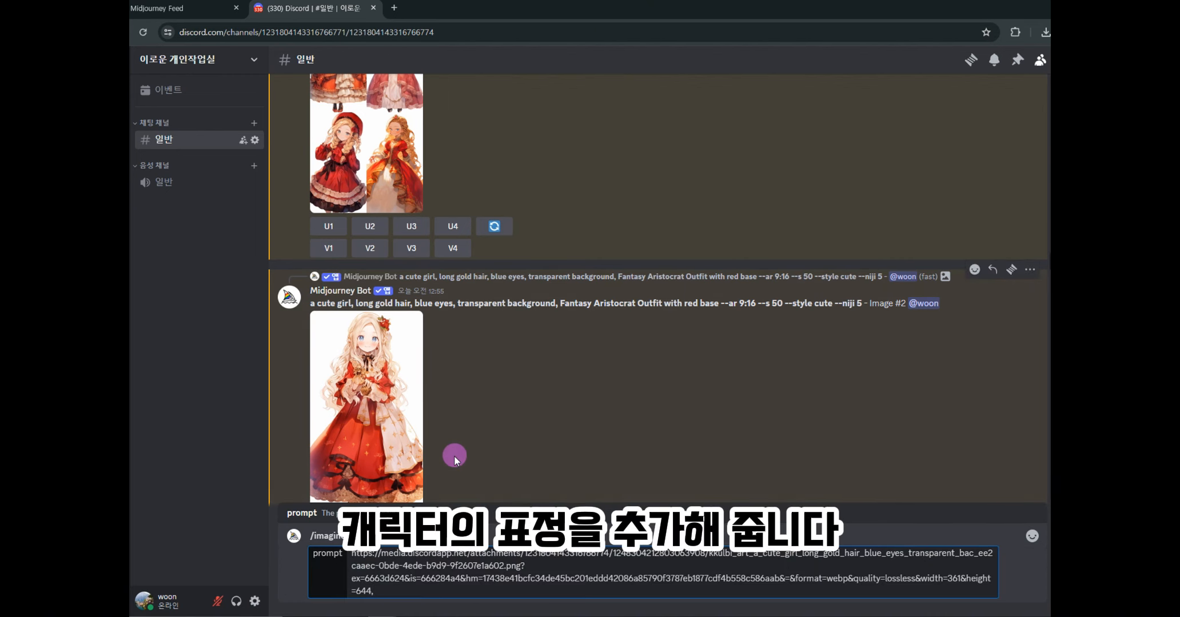
type("smile, a cute girl, long gold hair, blue eyes, transparent background, Fantasy Aristocrat Outfit with red base --seed 439178858 --ar 9:16 --s 50 --style cute --niji 5")
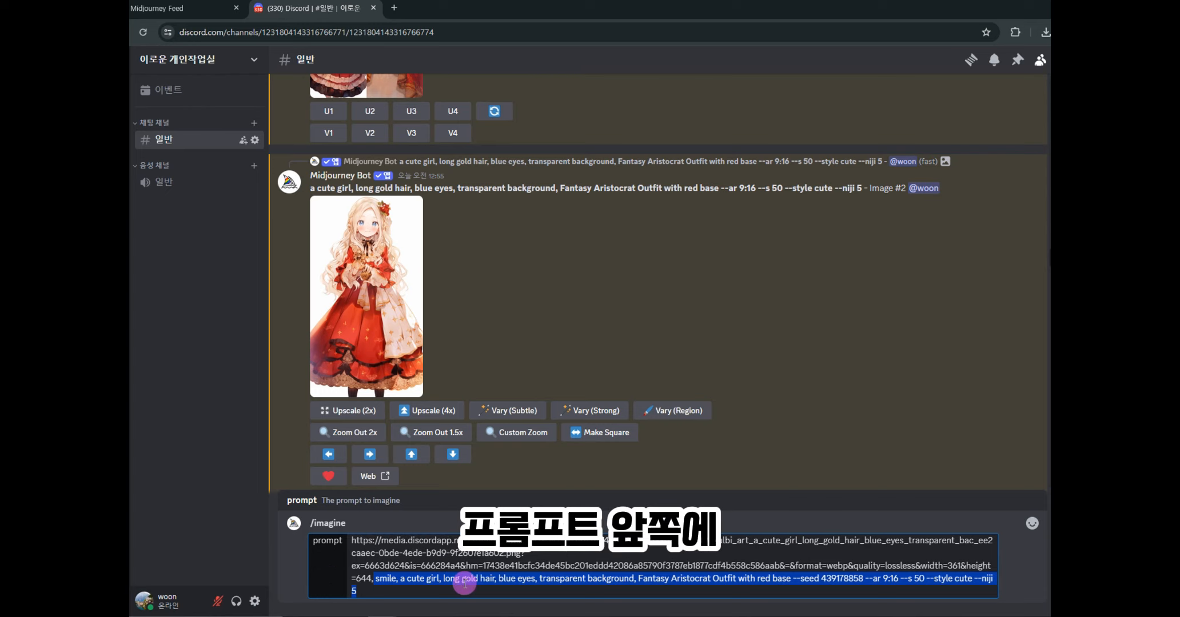
double_click(380, 578)
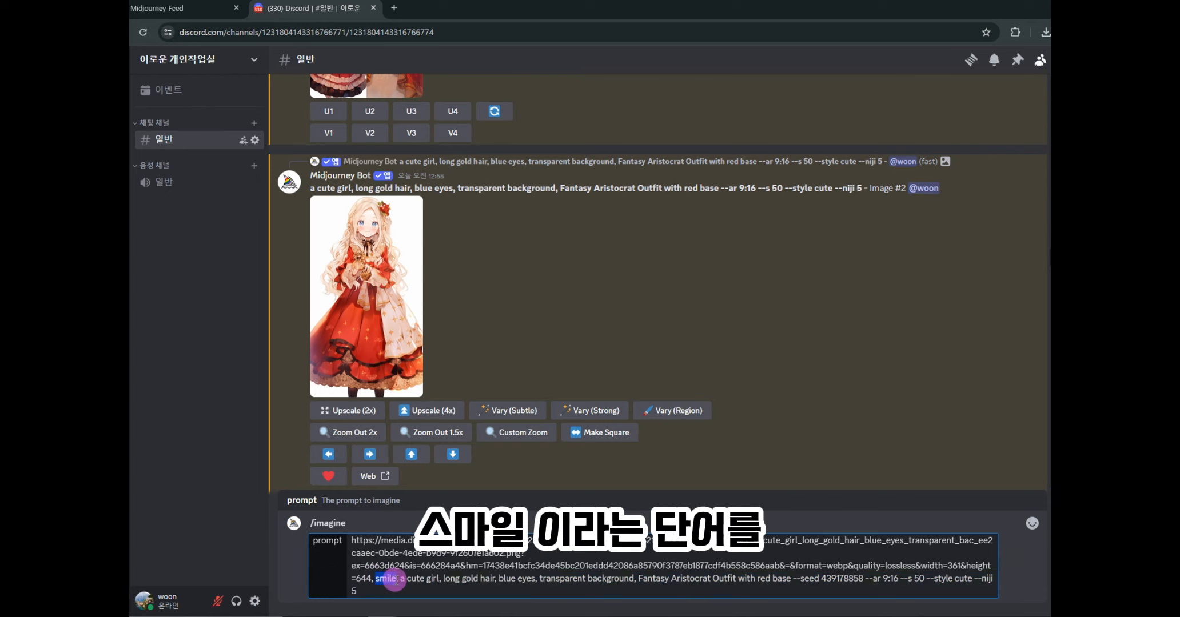
left_click(395, 333)
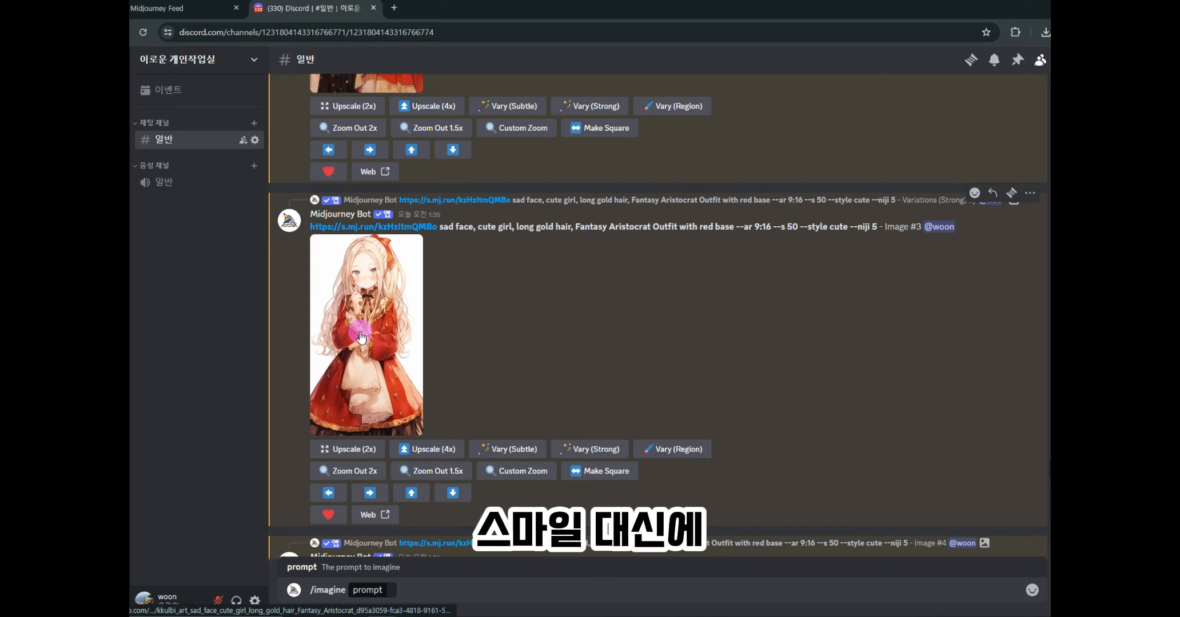
left_click(361, 336)
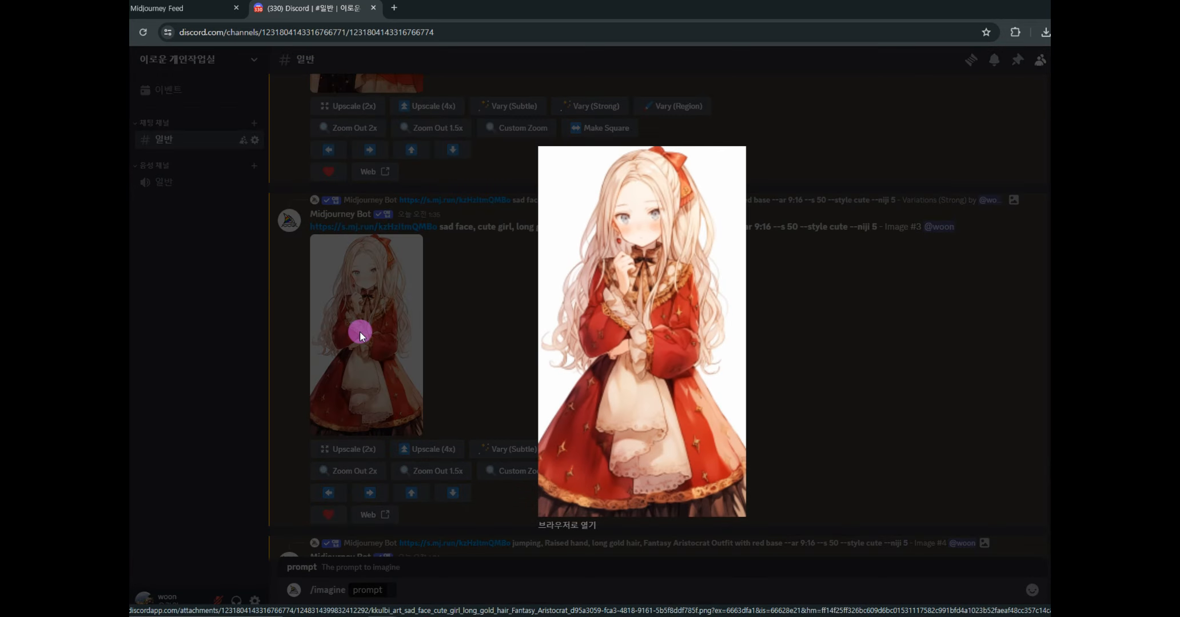
left_click(384, 294)
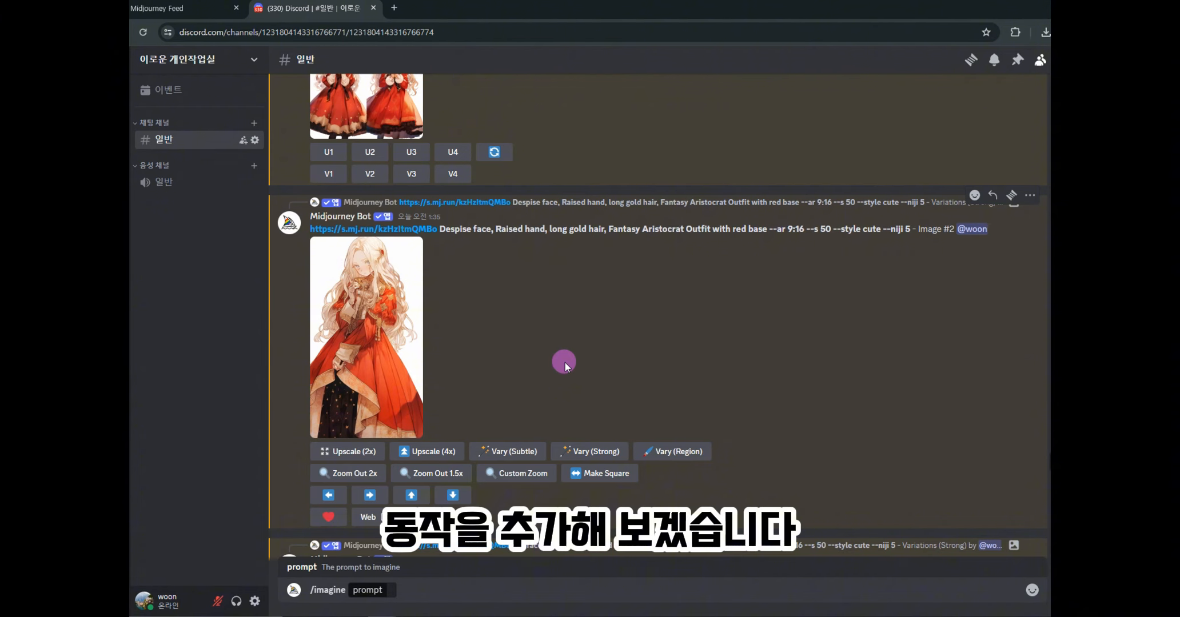
- Generate the girl 'jumping, Raised hand' from the pasted reference link and review the grid
scroll(810, 476, "down", 5)
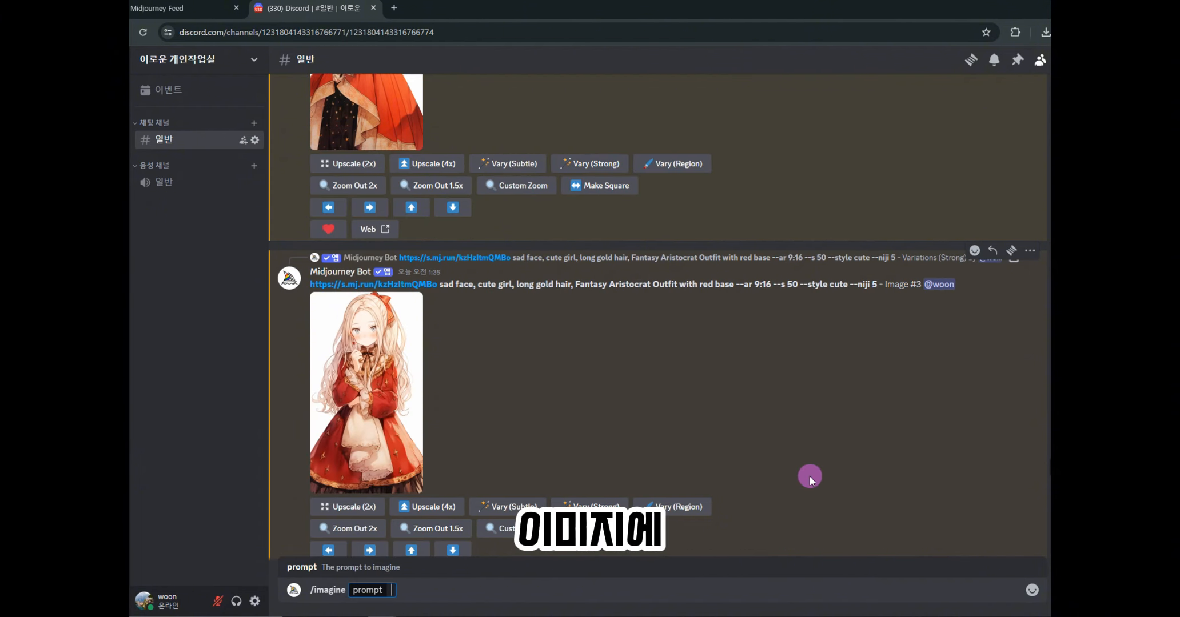
type("https://s.mj.run/kzHzItmQMBo")
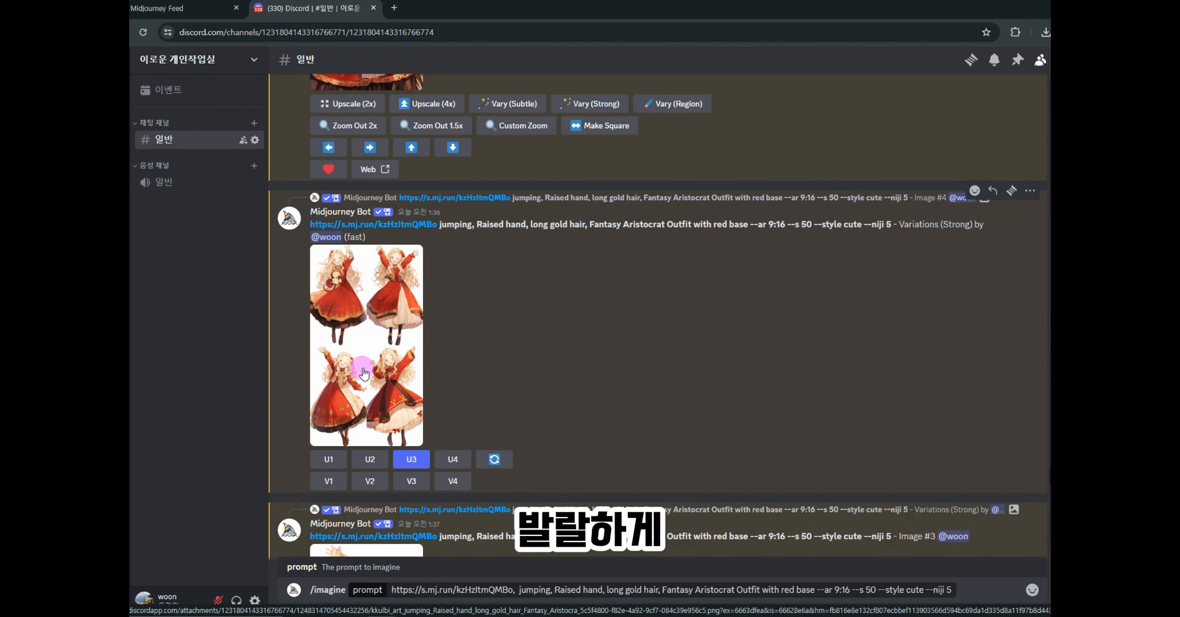
left_click(363, 371)
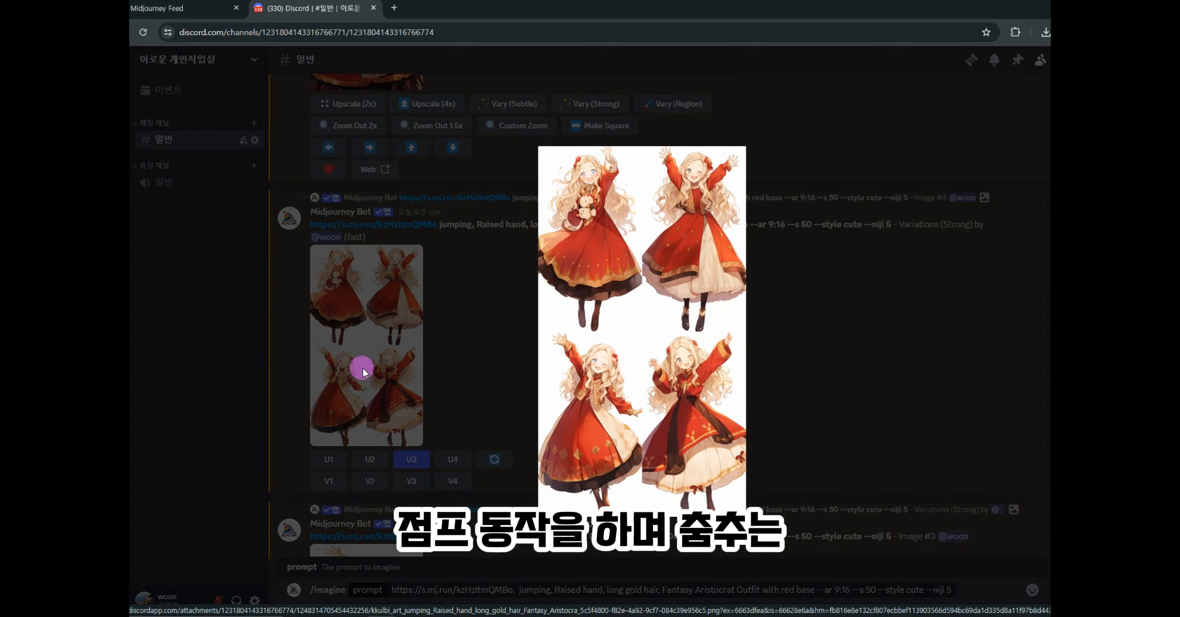
left_click(496, 352)
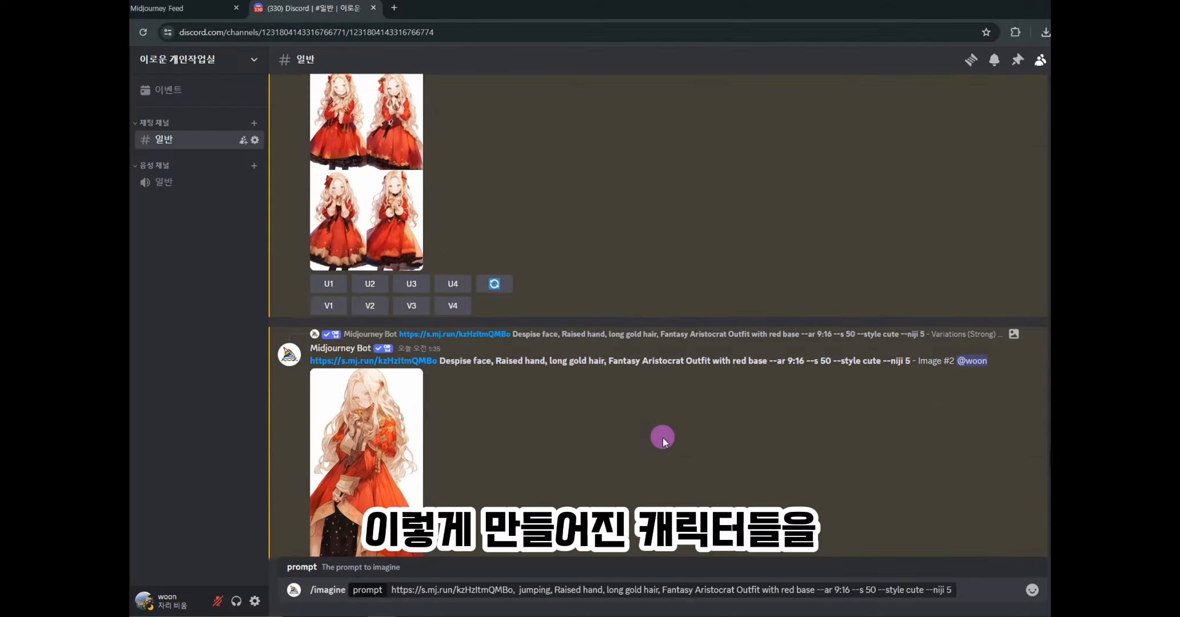
scroll(663, 438, "down", 4)
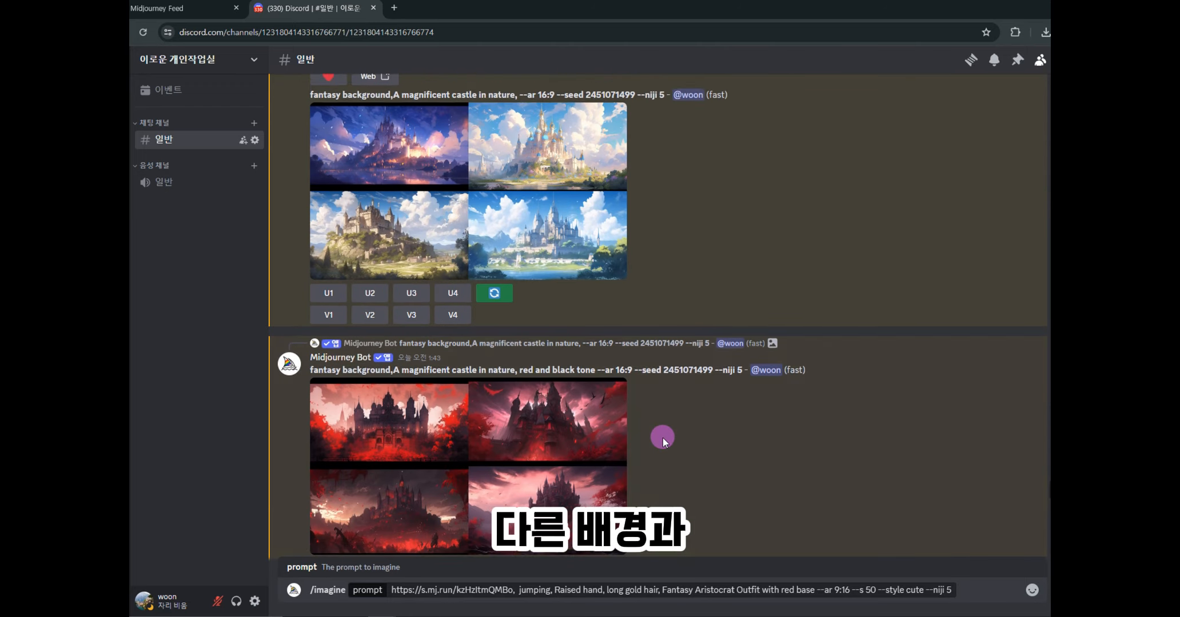
scroll(662, 438, "down", 10)
scroll(663, 438, "down", 5)
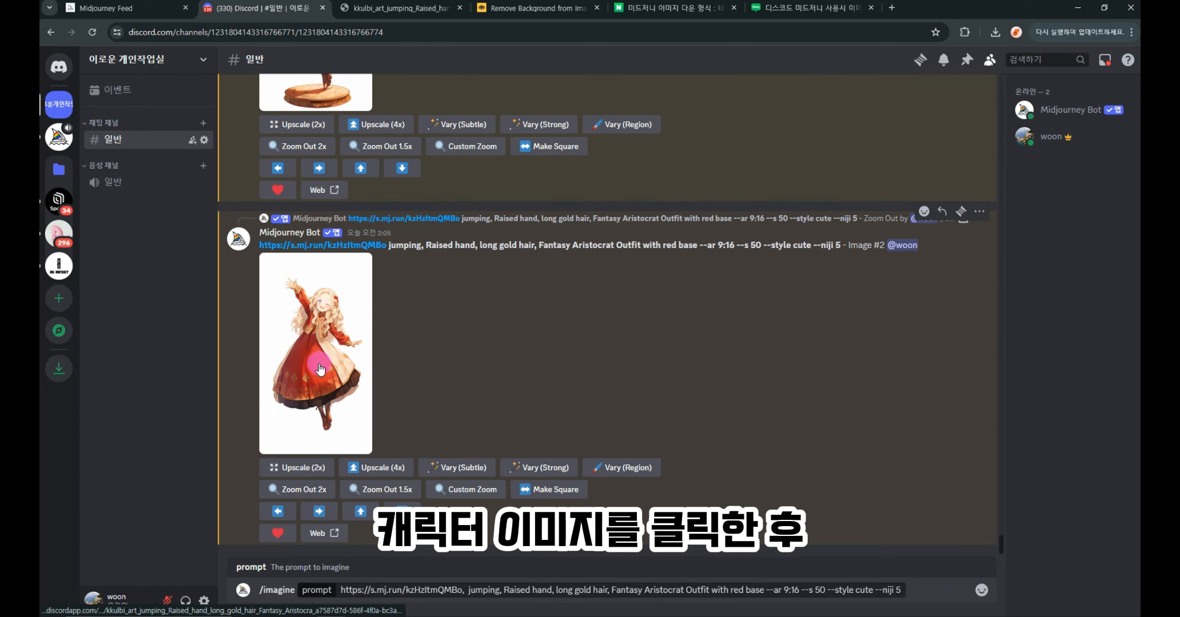
- Open the jumping girl image full-size in a browser tab and save it as PNG
left_click(320, 369)
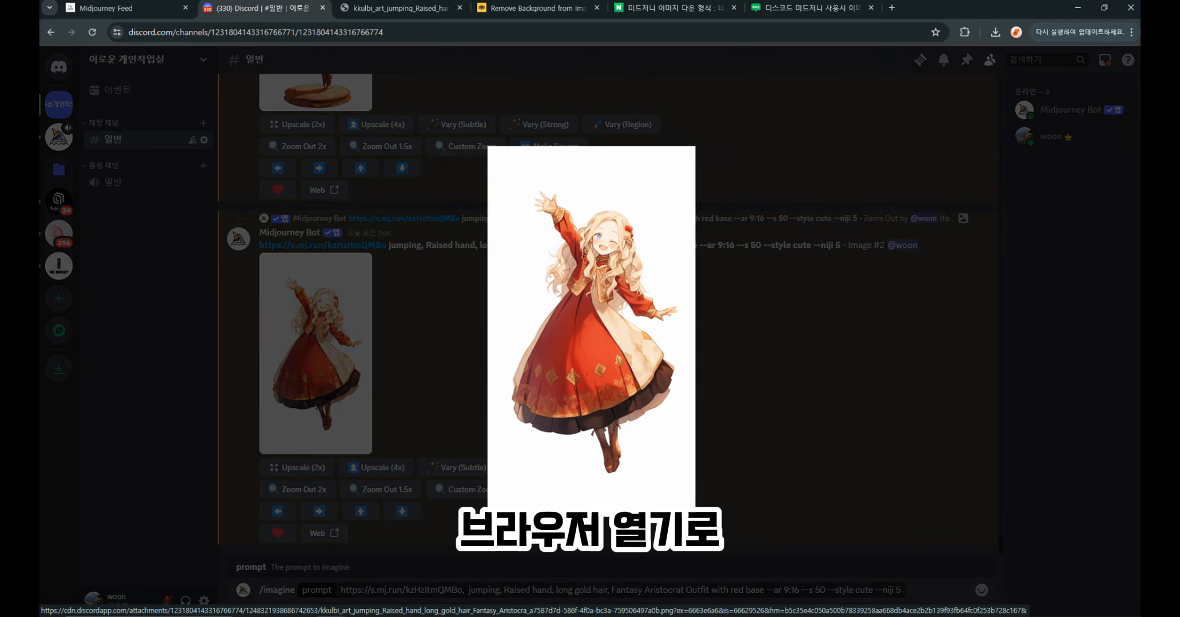
left_click(524, 526)
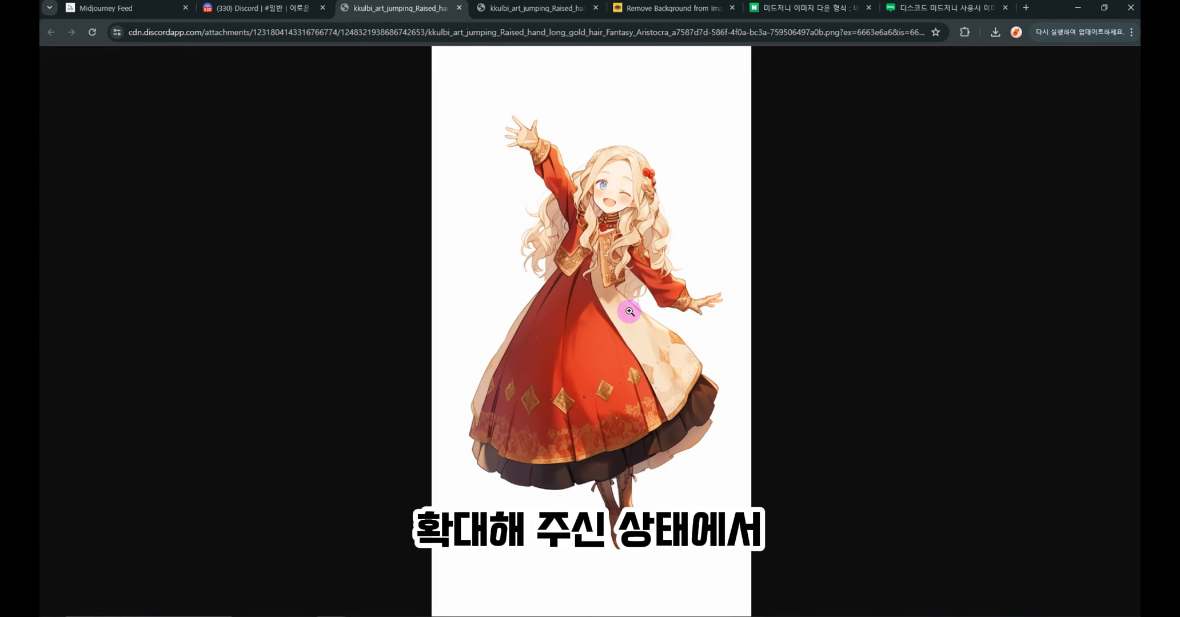
right_click(630, 312)
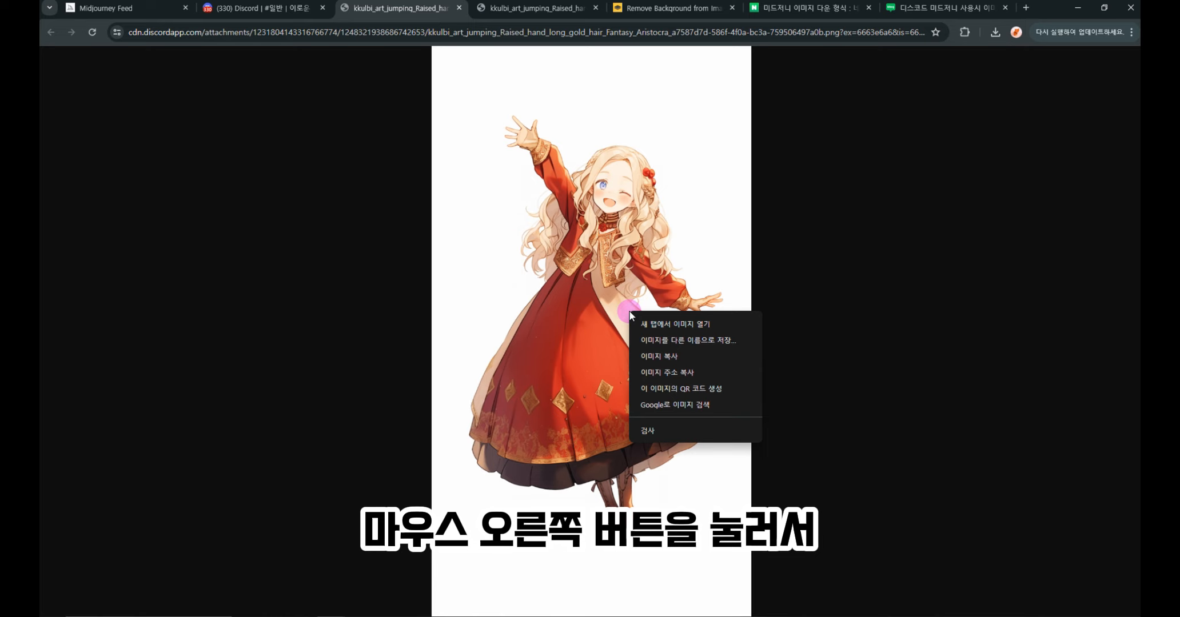
left_click(685, 340)
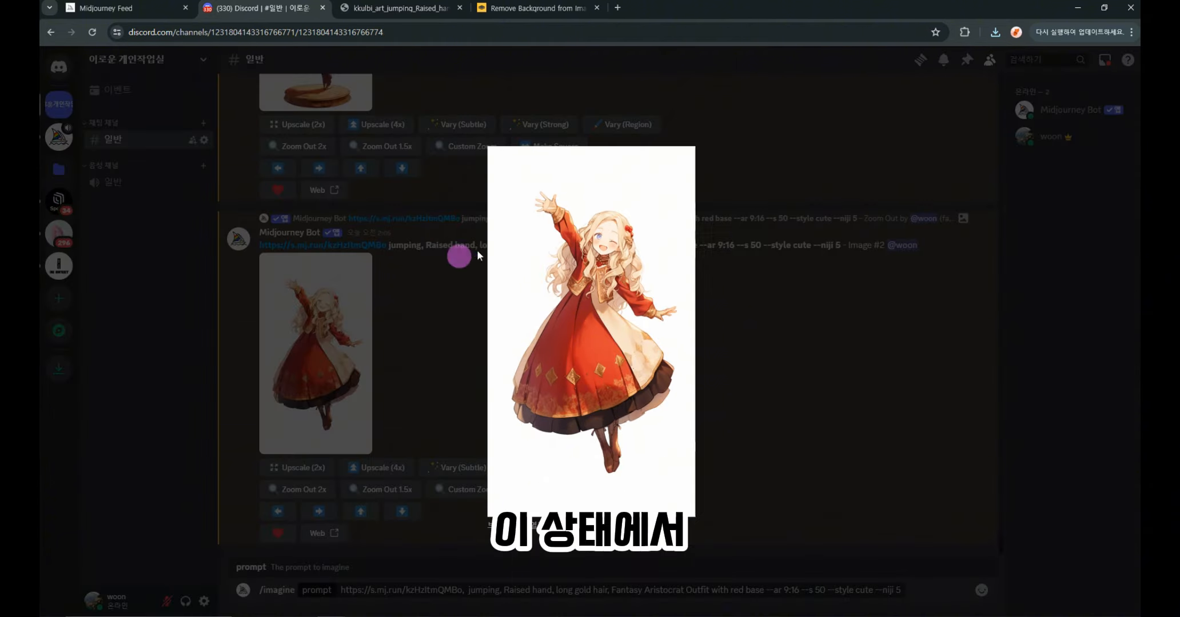
right_click(596, 324)
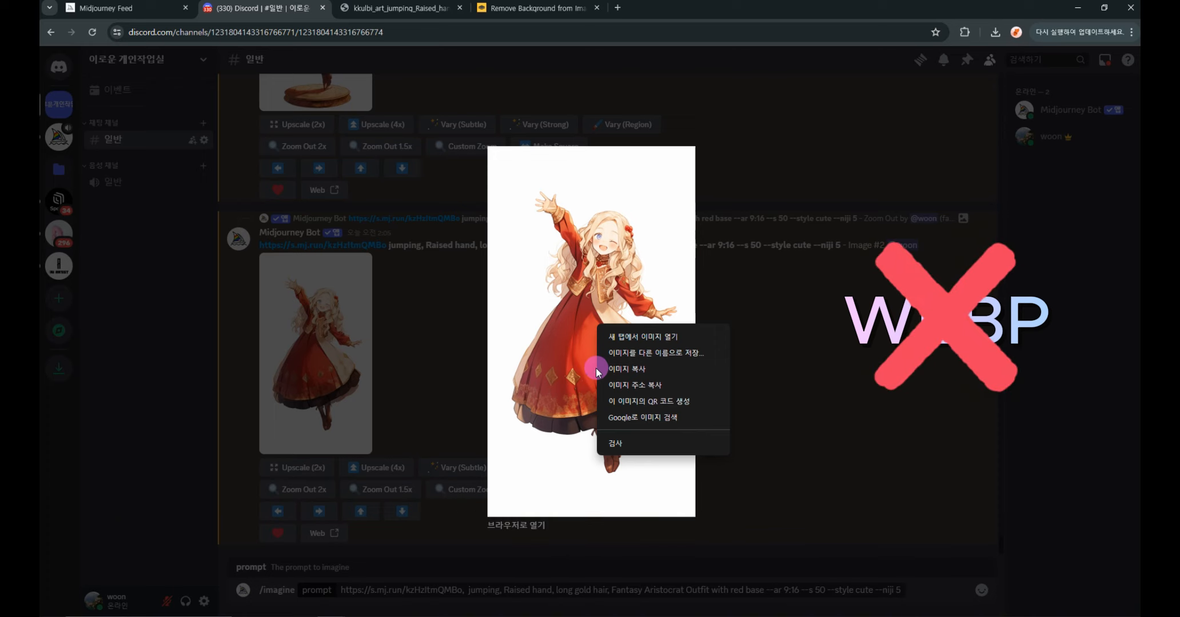
- Go to remove.bg via the result 'Remove Background from Image for Free – remove.bg'
left_click(542, 504)
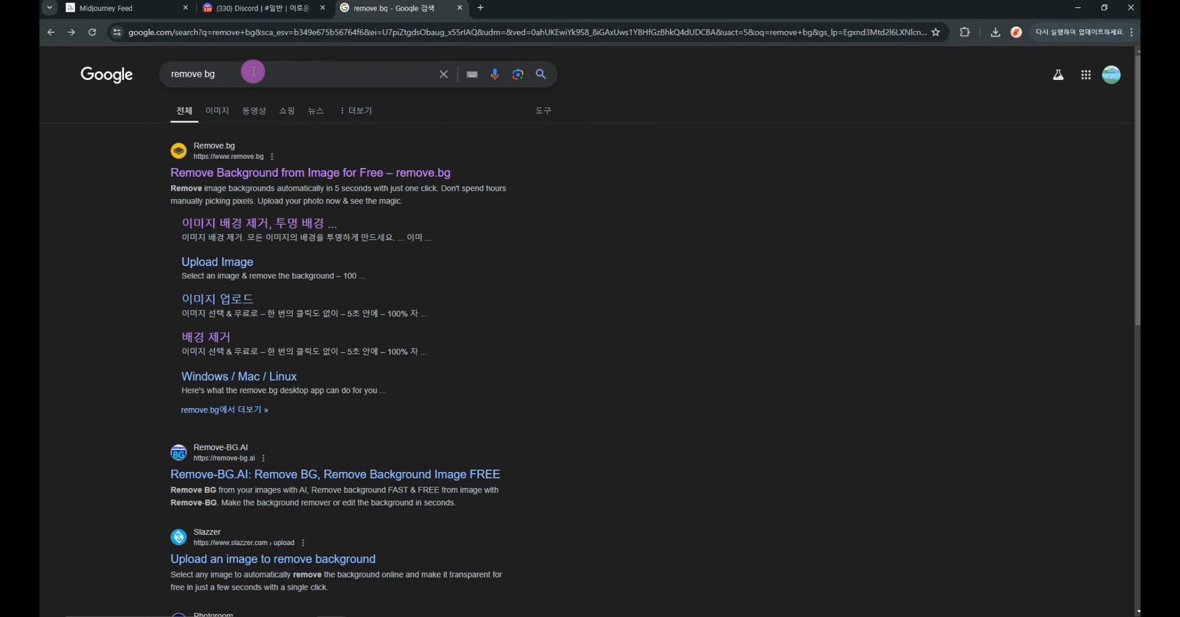
left_click_drag(256, 76, 156, 71)
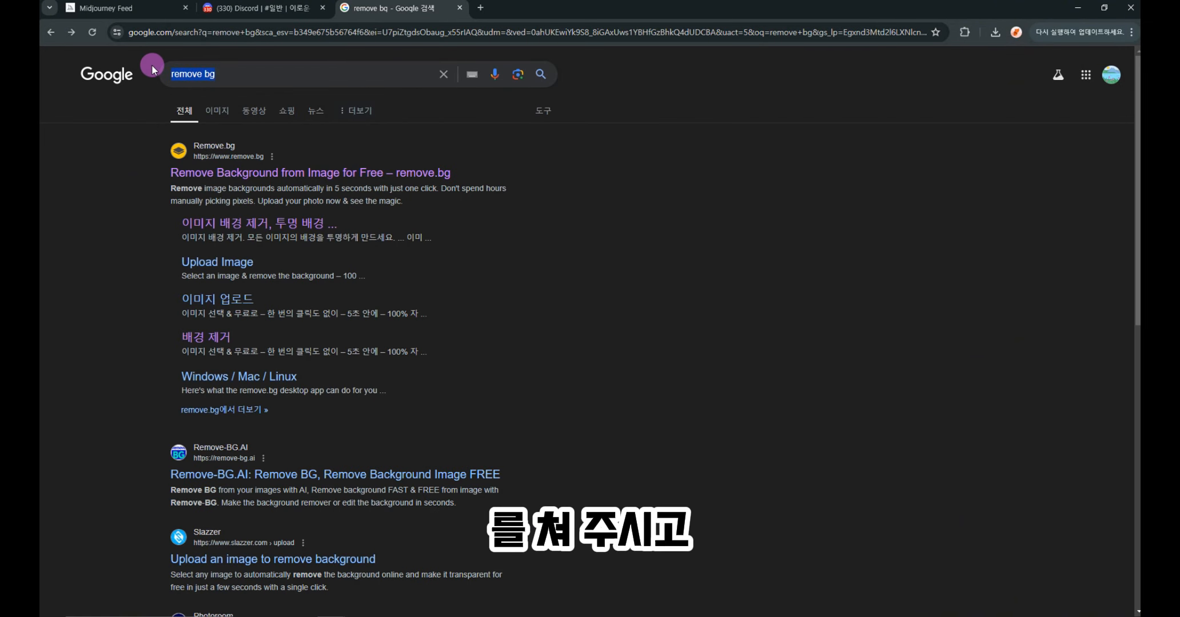
left_click(255, 177)
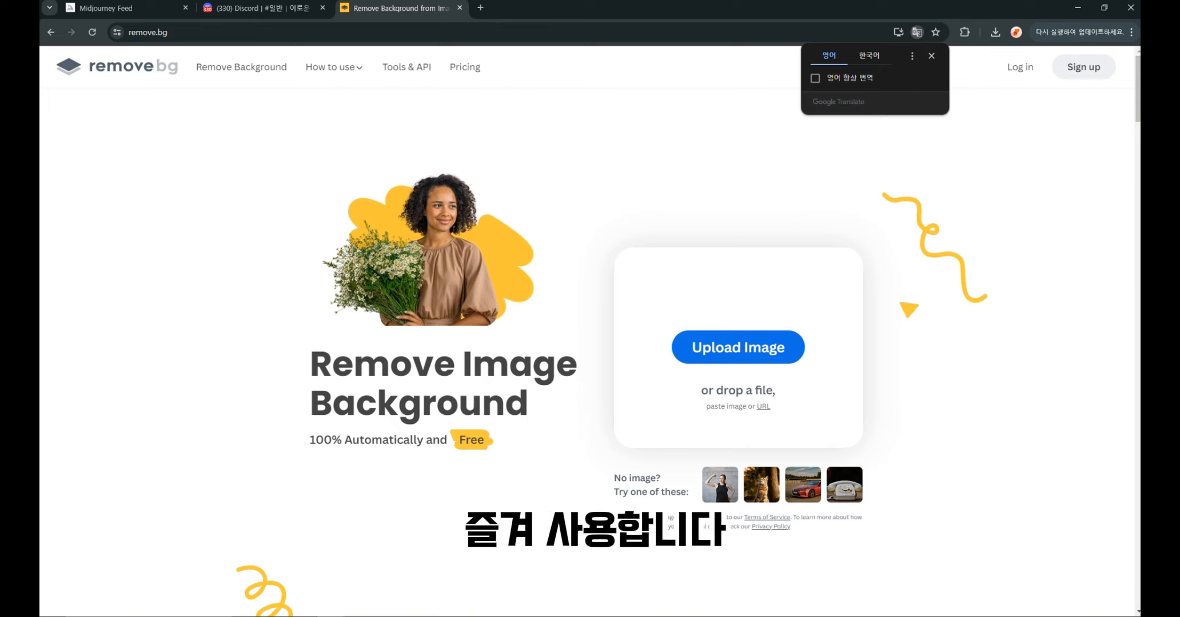
- Upload the saved kkulbi_art_jumping image to remove.bg to cut out the girl
left_click(738, 349)
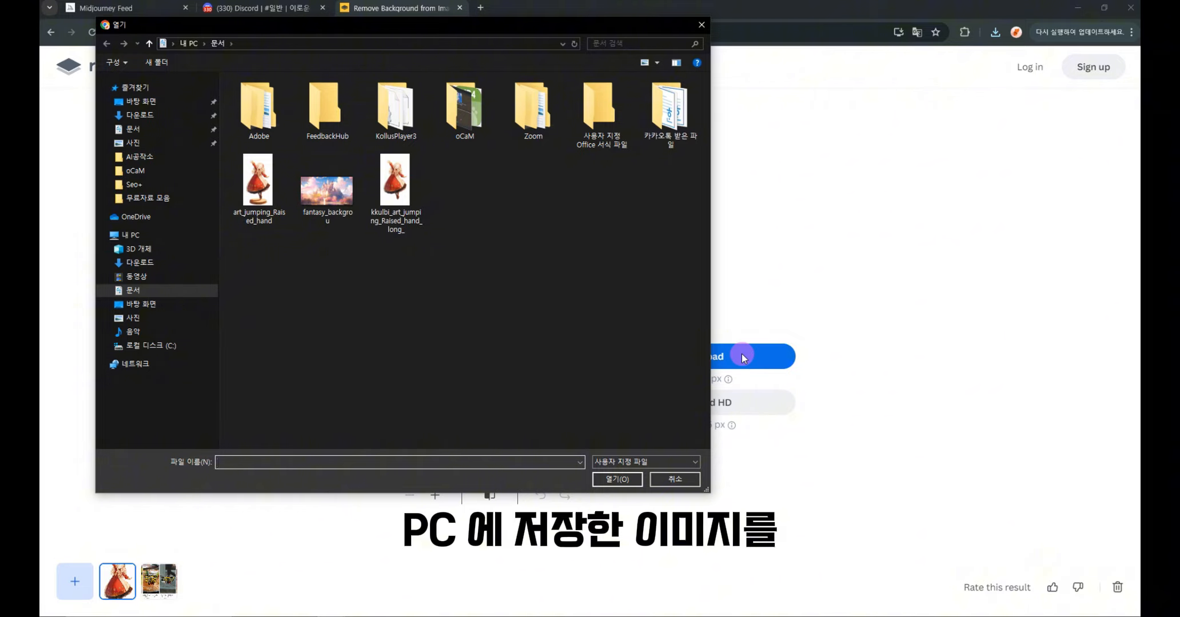
left_click(394, 193)
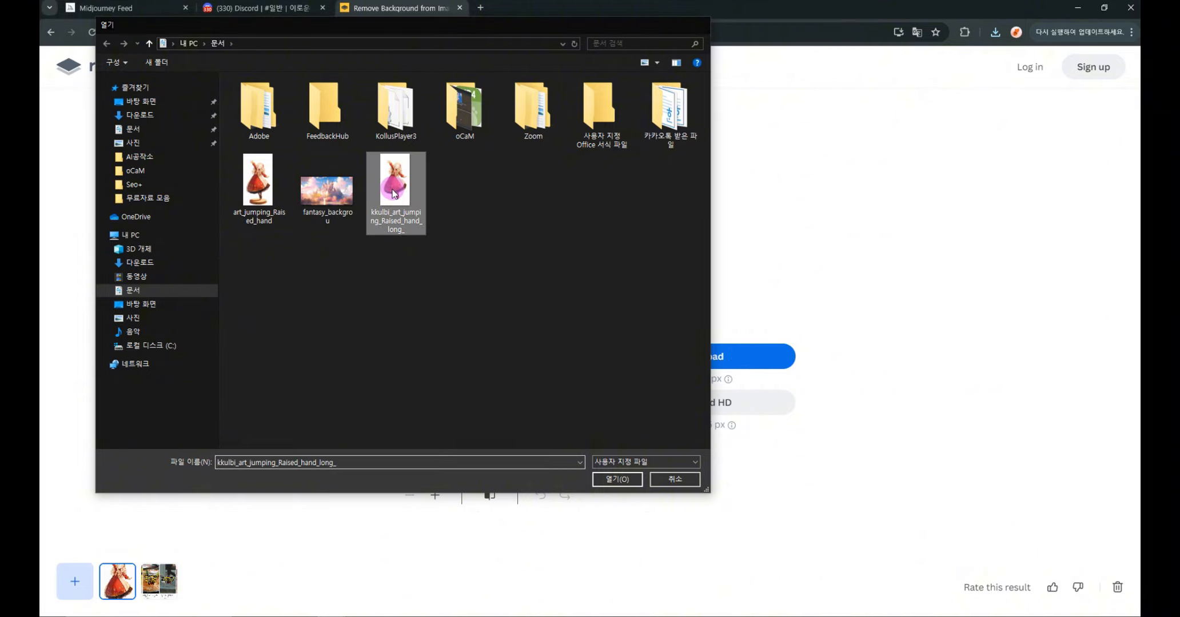
double_click(395, 193)
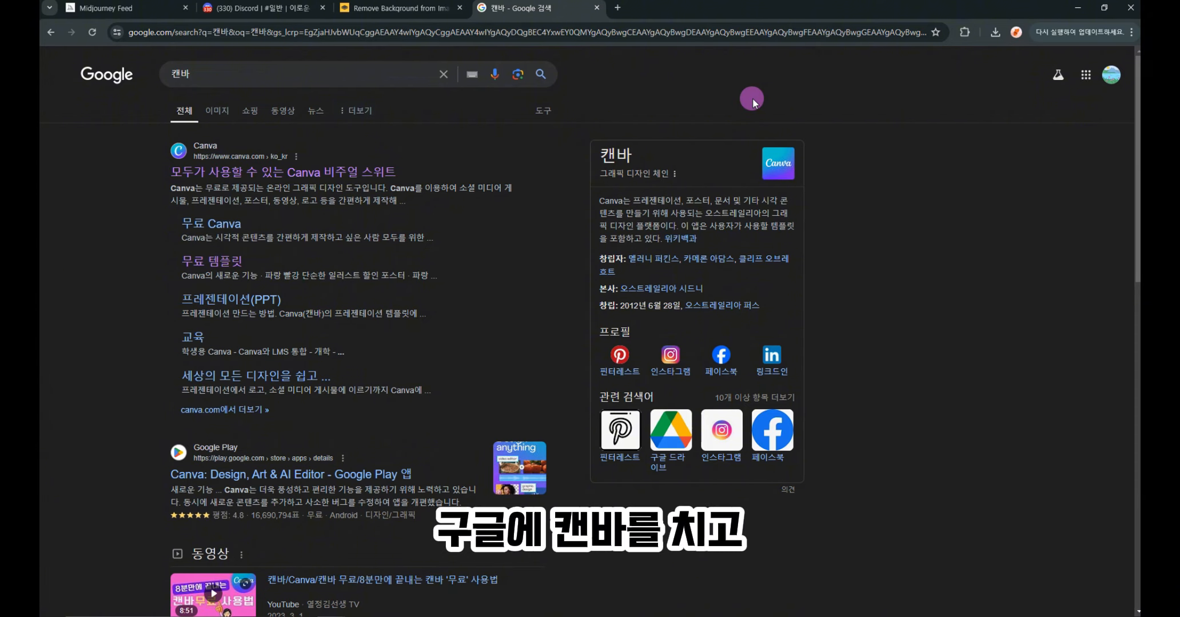
- Go to canva.com from the first Google result for '캔바'
left_click_drag(200, 77, 171, 80)
left_click(216, 175)
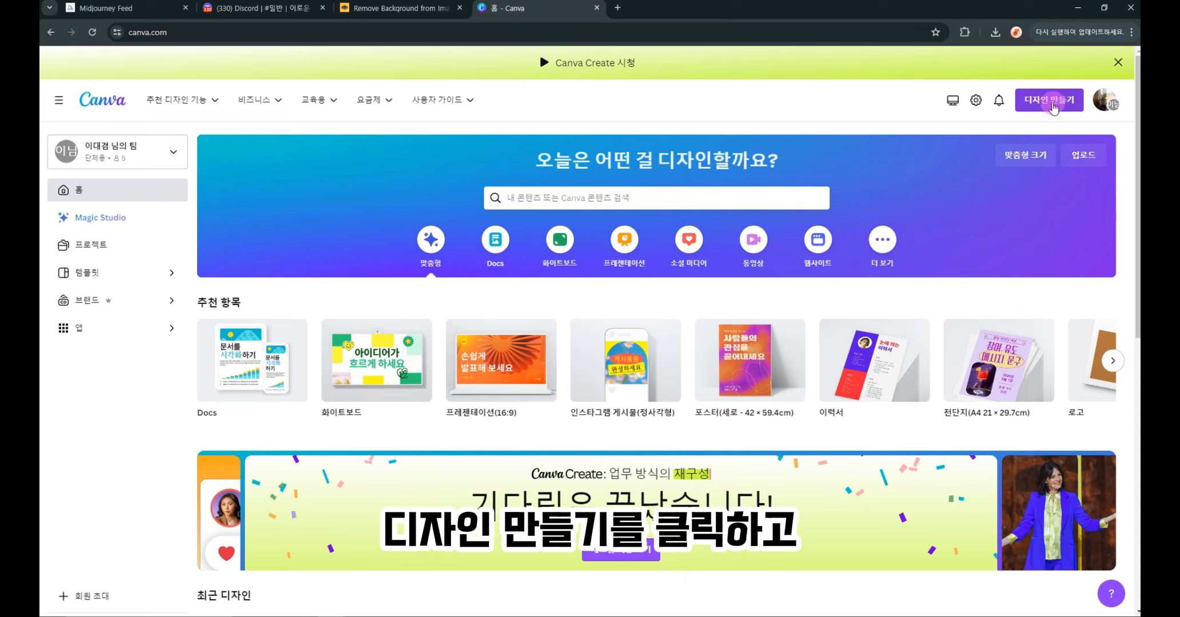
- Make a 맞춤형 크기 Canva design with width 1920 and height 1080 px
left_click(1052, 103)
left_click(902, 461)
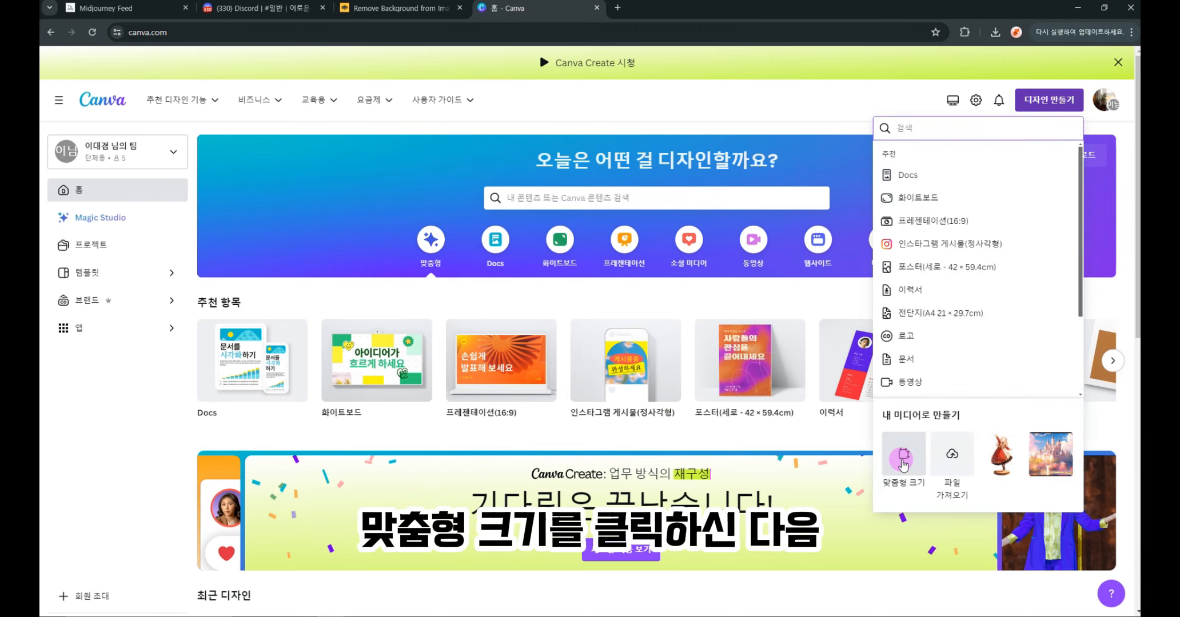
type("1920")
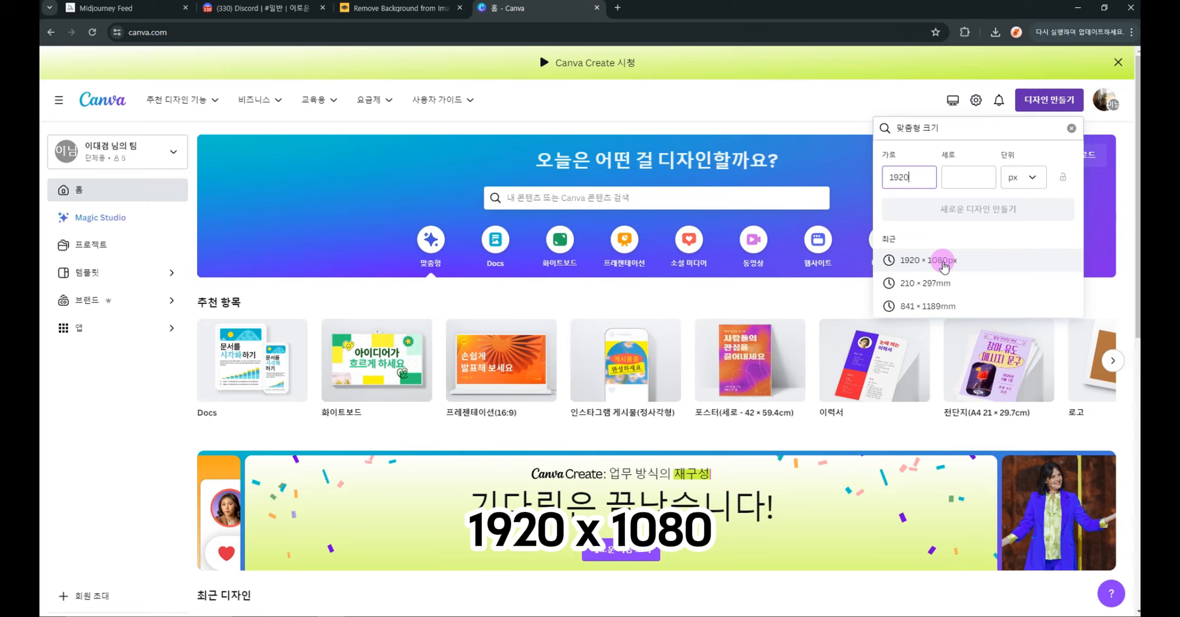
left_click(970, 178)
type("1080")
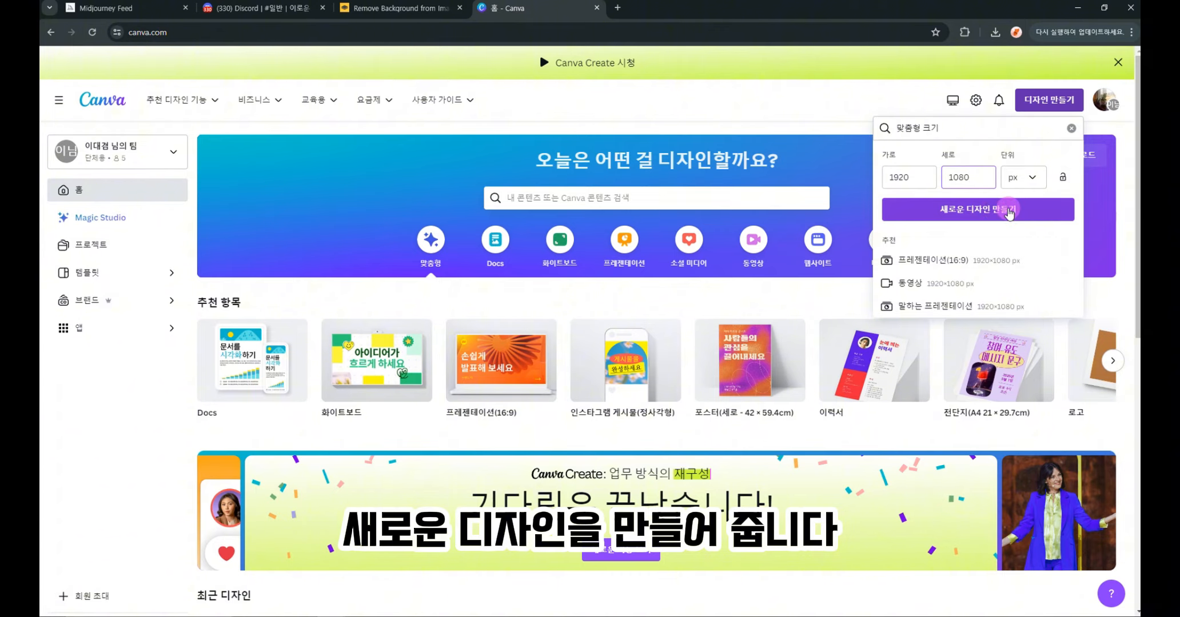
left_click(1008, 210)
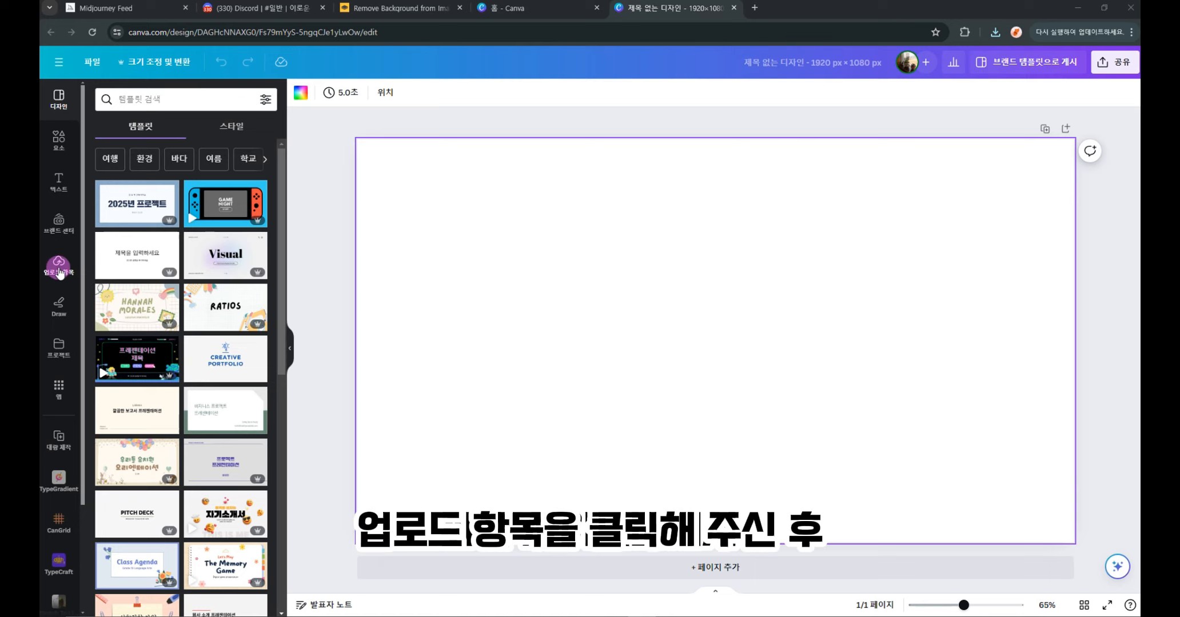
- In 업로드 항목, pick the fantasy background image from the Documents folder
left_click(58, 264)
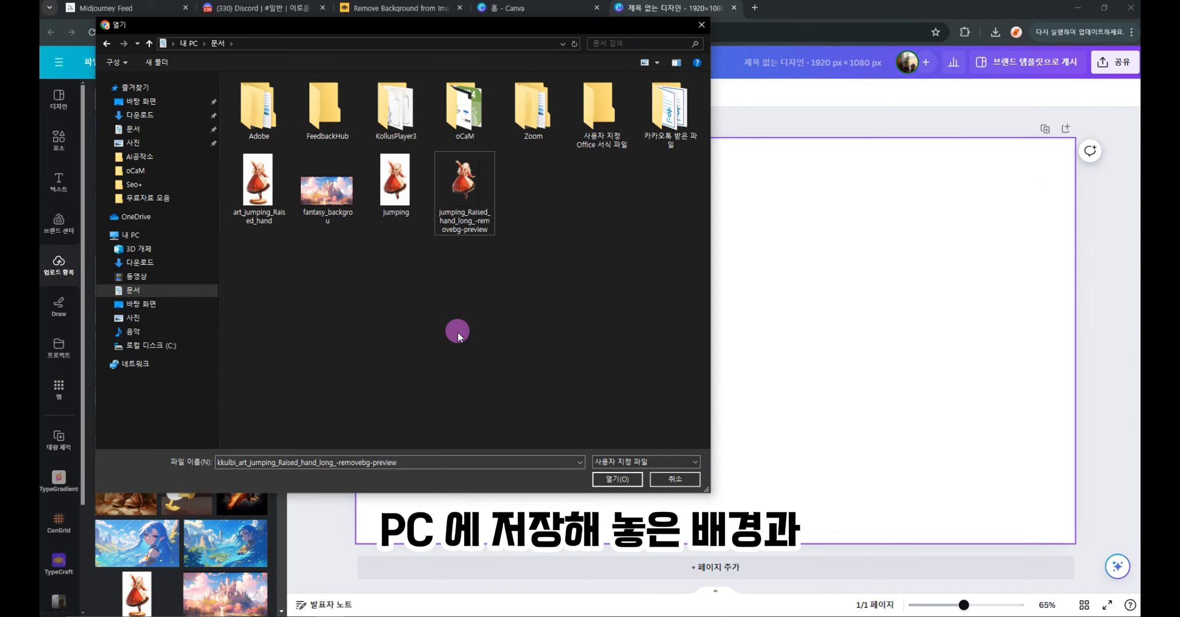
left_click(333, 192)
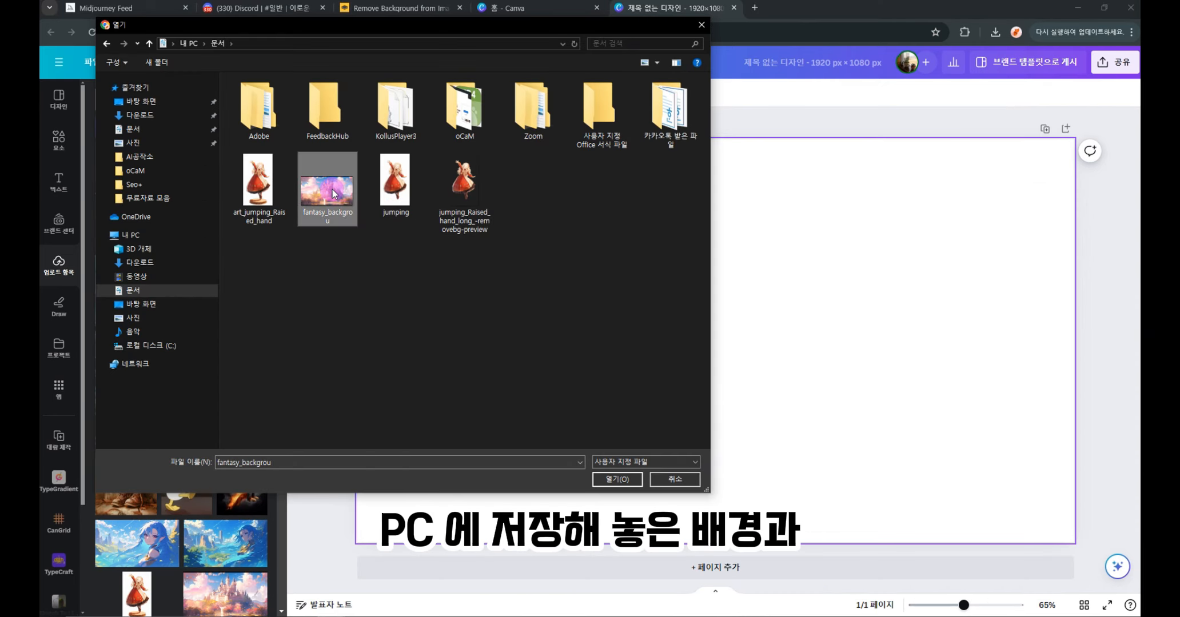